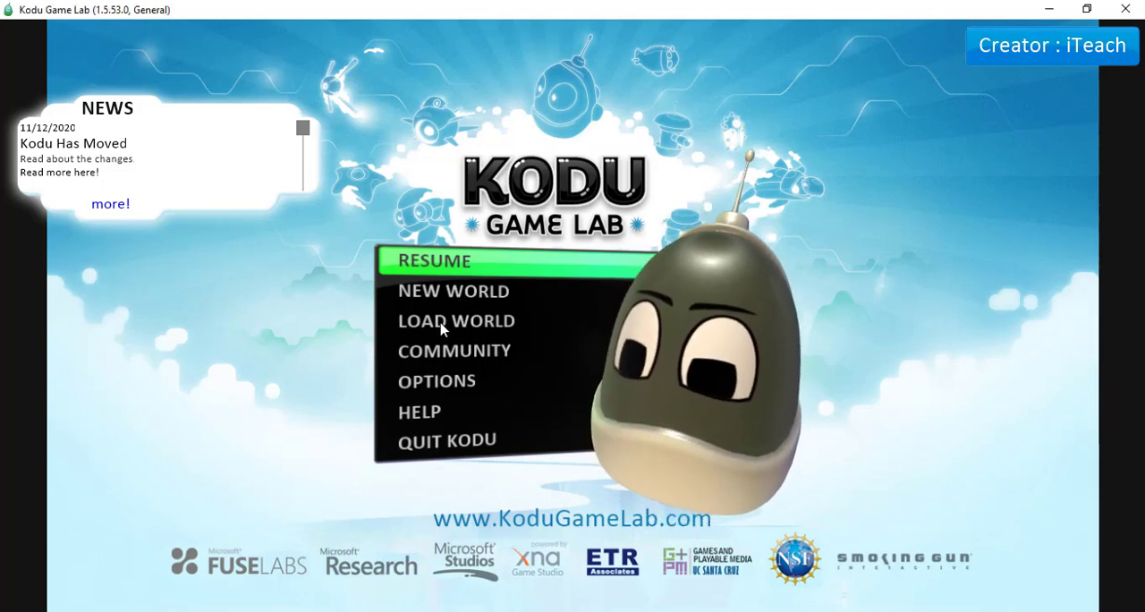
# - Open the saved world "The UAE Flag" for editing
pyautogui.click(438, 328)
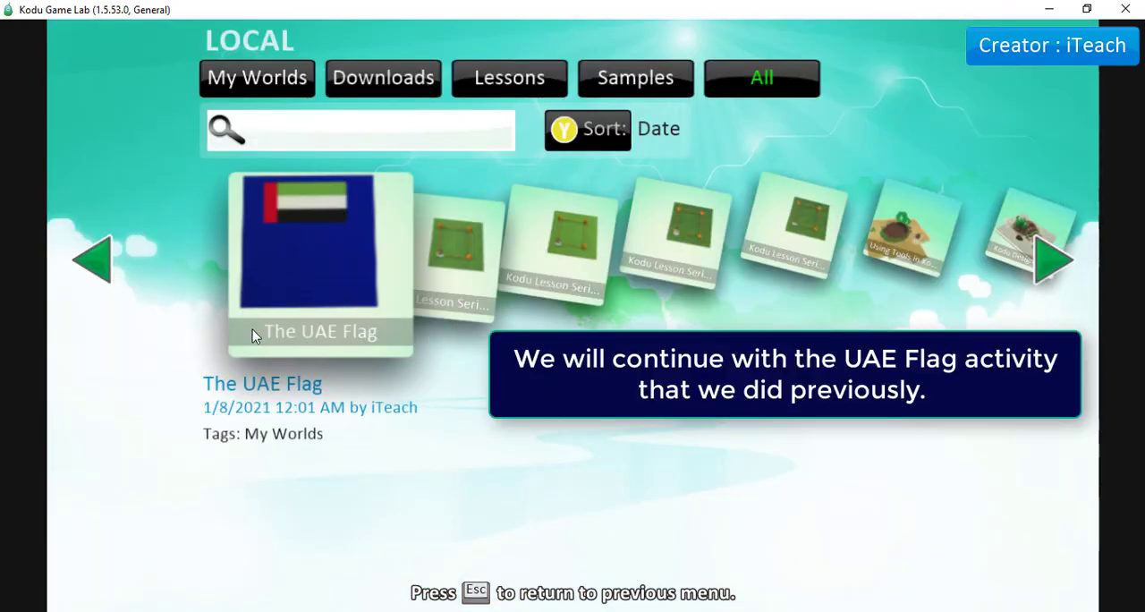
pyautogui.click(317, 290)
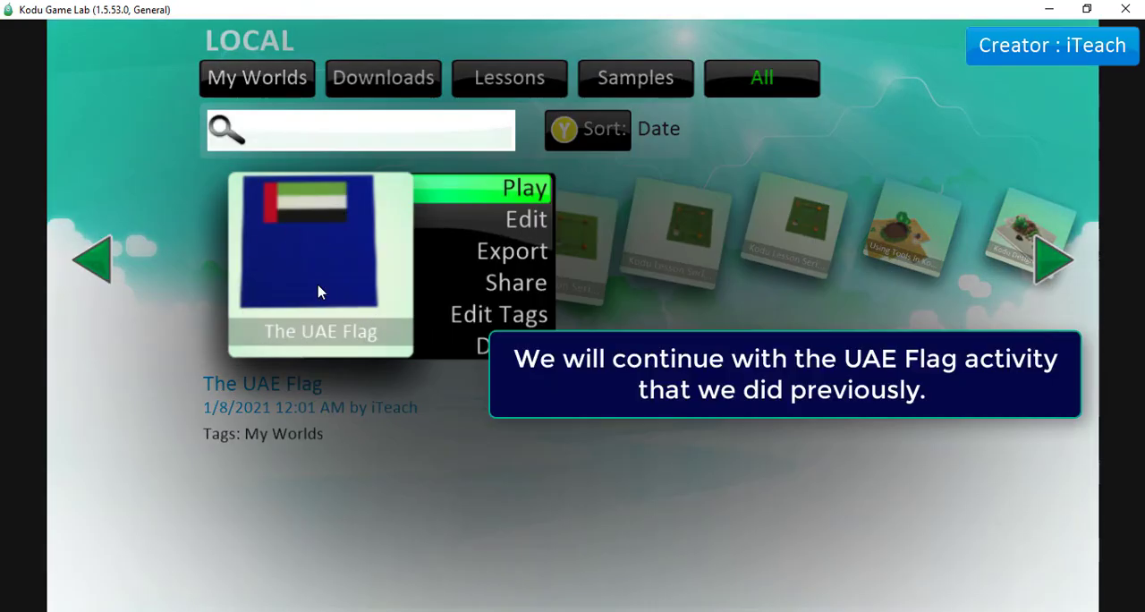
pyautogui.click(506, 219)
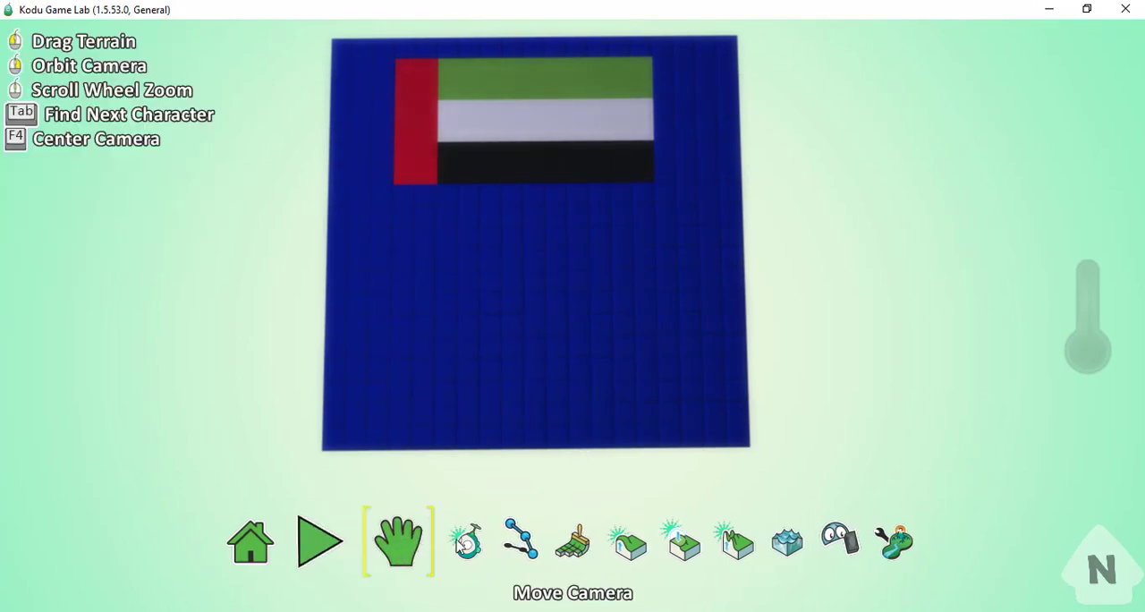
# - Choose light blue material 117 for the Ground Brush
pyautogui.click(547, 547)
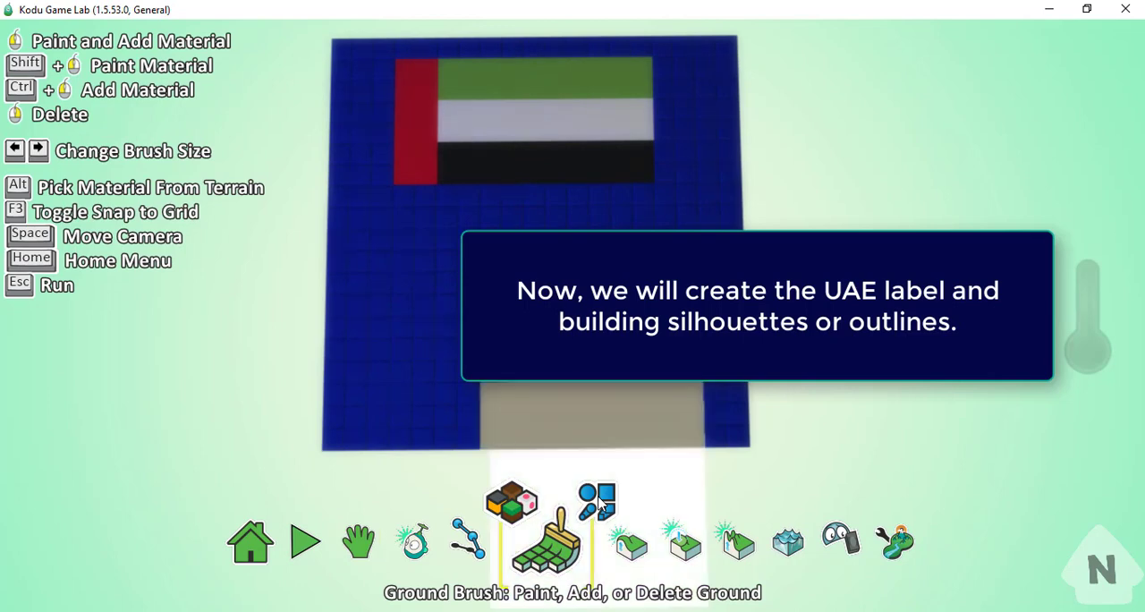
pyautogui.click(534, 522)
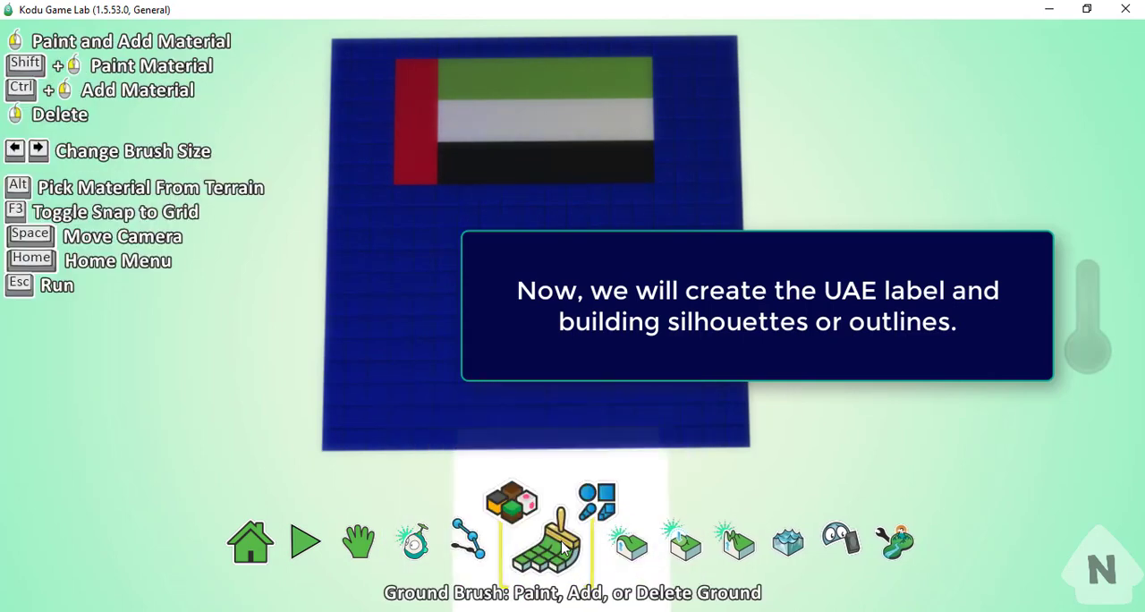
pyautogui.click(525, 517)
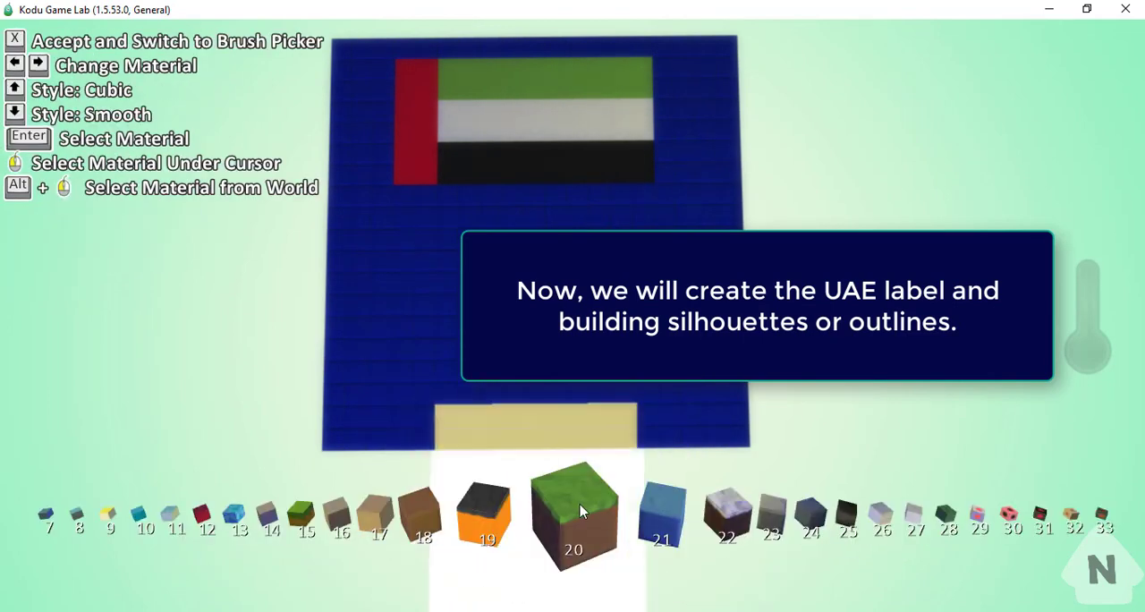
pyautogui.press('Right')
pyautogui.press('Right')
pyautogui.press('Right')
pyautogui.press('Right')
pyautogui.press('Right')
pyautogui.press('Right')
pyautogui.press('Right')
pyautogui.press('Right')
pyautogui.press('Right')
pyautogui.press('Right')
pyautogui.press('Right')
pyautogui.press('Right')
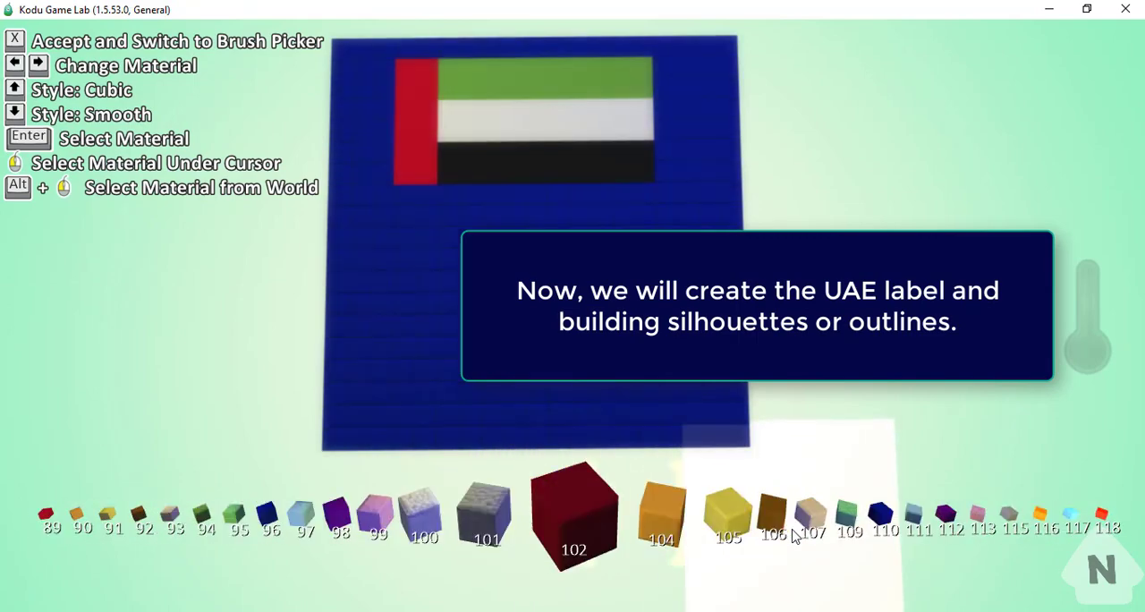
pyautogui.press('Right')
pyautogui.press('Right')
pyautogui.press('Right')
pyautogui.press('Right')
pyautogui.press('Right')
pyautogui.press('Right')
pyautogui.press('Right')
pyautogui.press('Right')
pyautogui.press('Right')
pyautogui.press('Right')
pyautogui.press('Right')
pyautogui.press('Right')
pyautogui.press('Right')
pyautogui.press('Right')
pyautogui.press('Right')
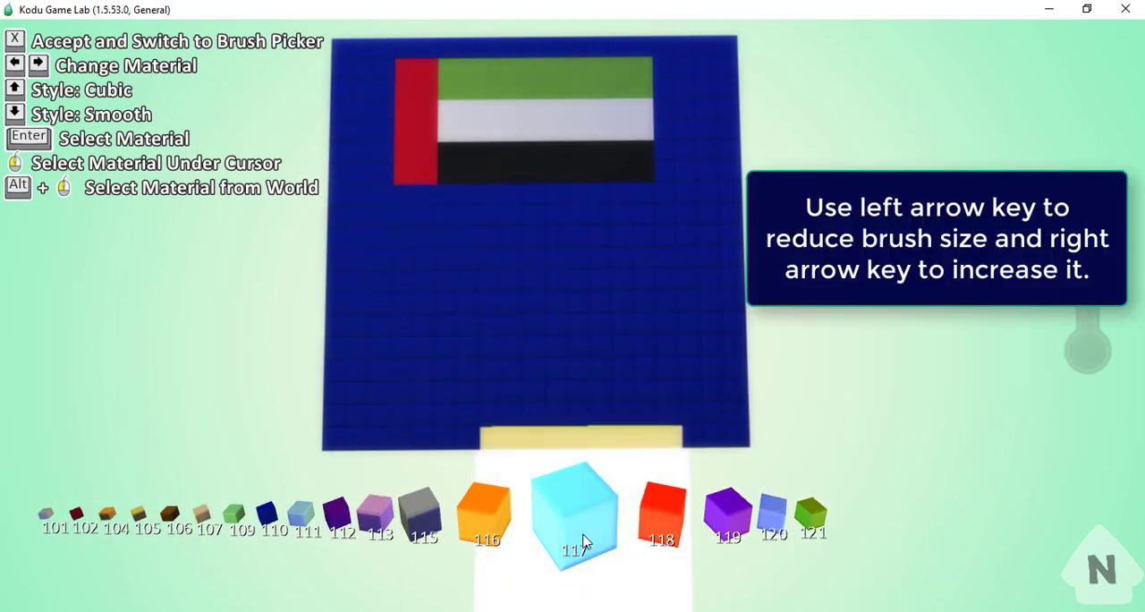
pyautogui.click(585, 534)
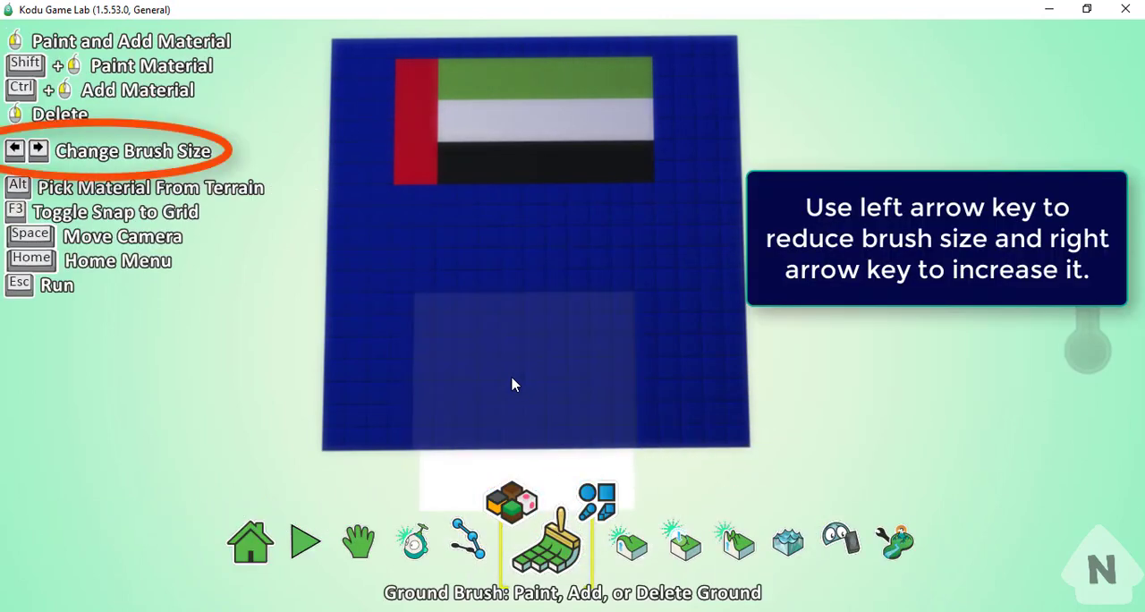
# - Reduce the brush to a single block and paint a two-block-thick letter U below the flag's hoist side
pyautogui.press('Left')
pyautogui.press('Left')
pyautogui.press('Left')
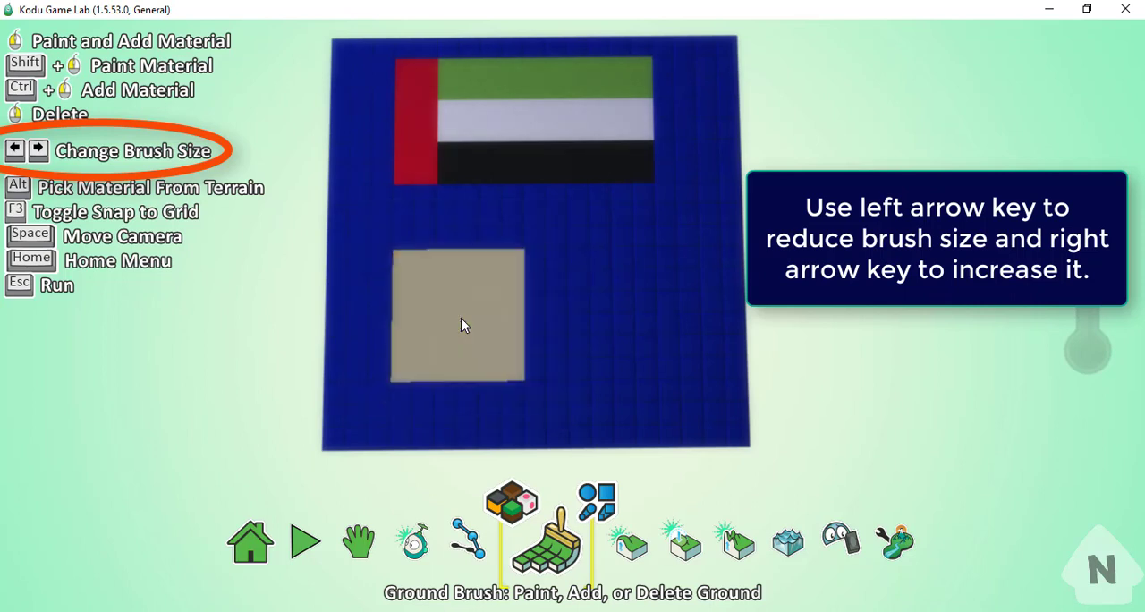
pyautogui.press('Left')
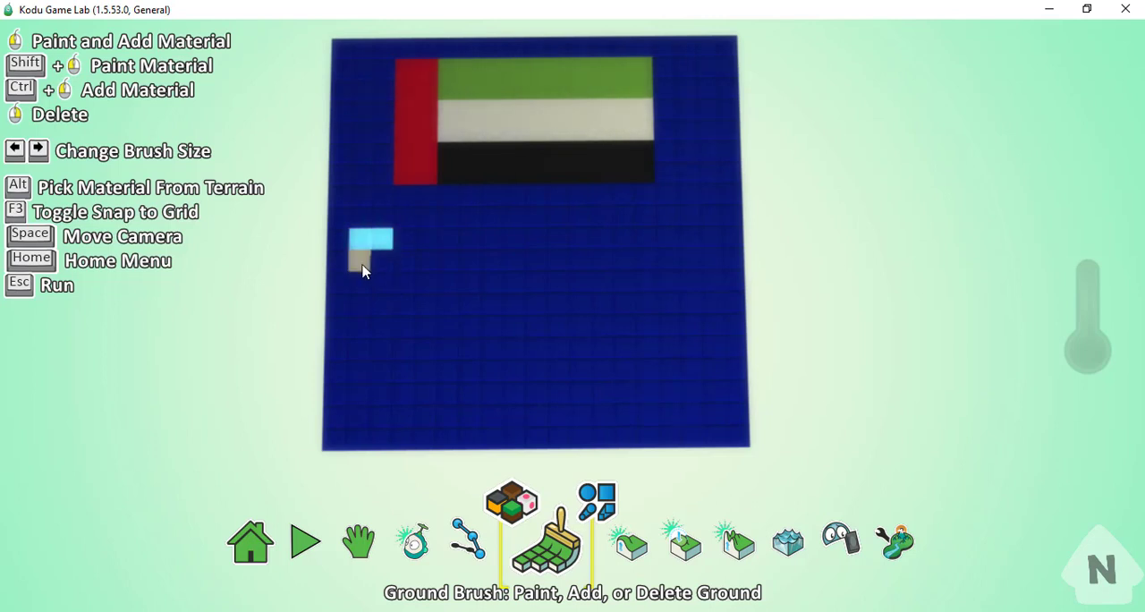
pyautogui.moveTo(365, 265)
pyautogui.mouseDown()
pyautogui.moveTo(382, 275)
pyautogui.moveTo(365, 288)
pyautogui.mouseUp()
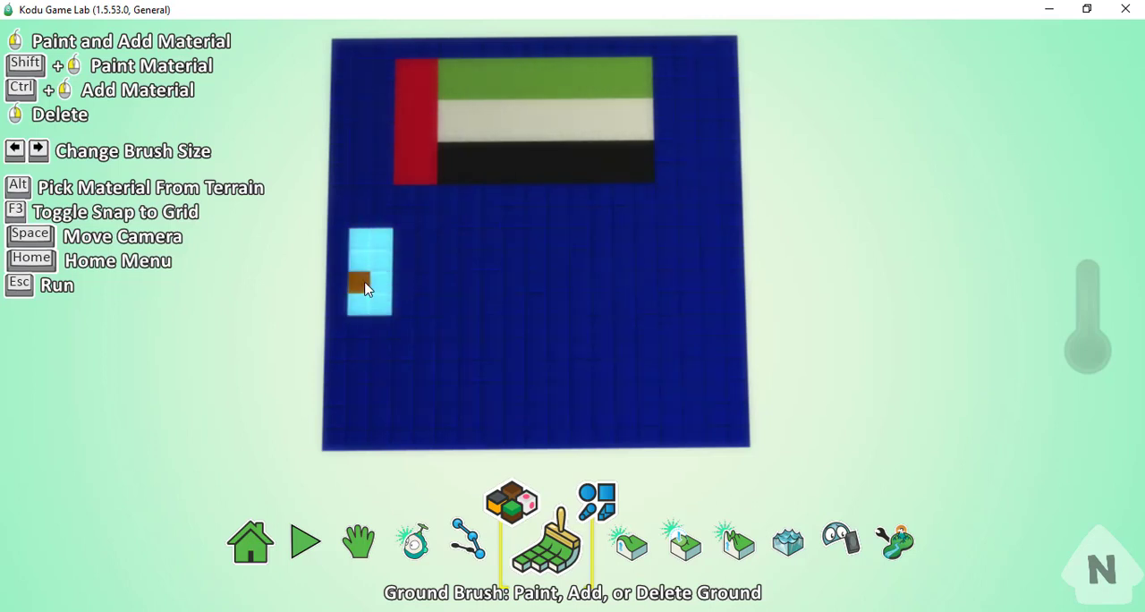
pyautogui.moveTo(369, 331); pyautogui.dragTo(375, 362)
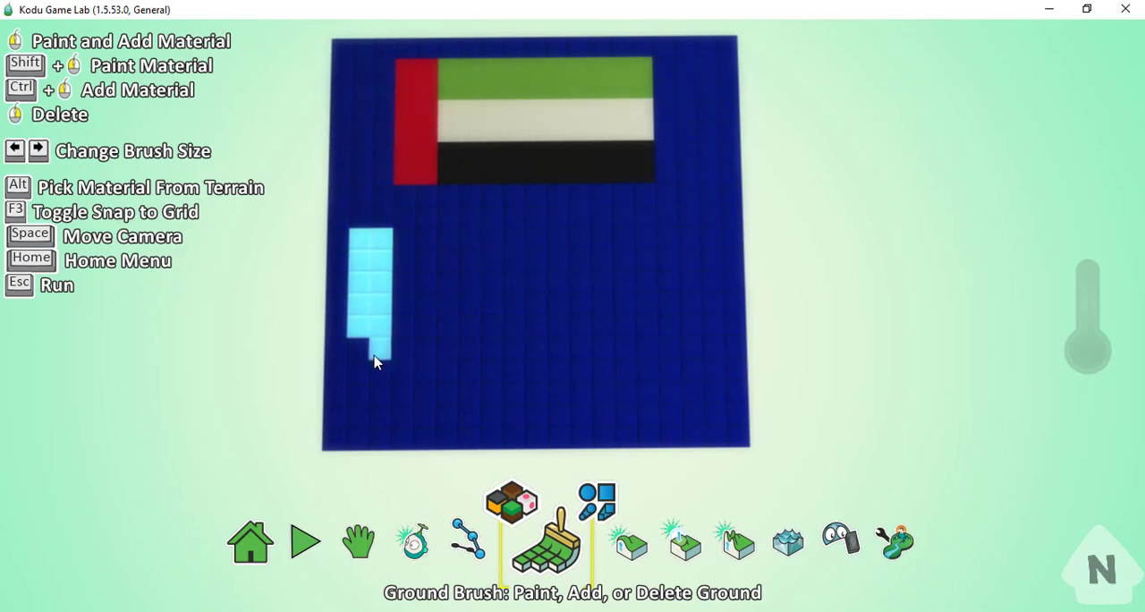
pyautogui.click(380, 400)
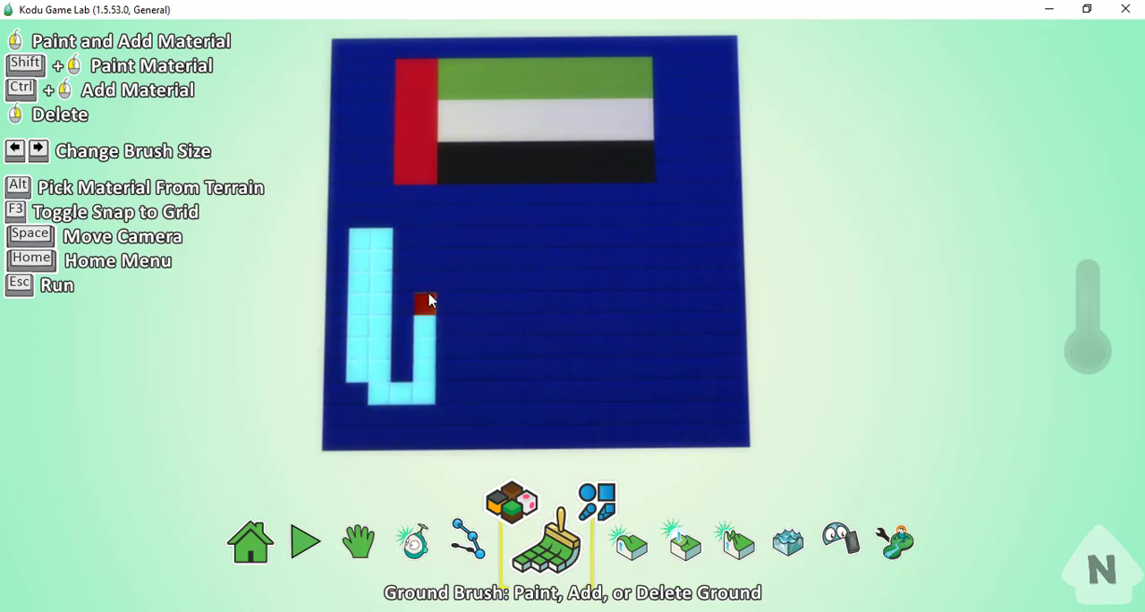
pyautogui.moveTo(428, 302)
pyautogui.mouseDown()
pyautogui.moveTo(429, 258)
pyautogui.moveTo(447, 265)
pyautogui.moveTo(447, 373)
pyautogui.moveTo(459, 334)
pyautogui.mouseUp()
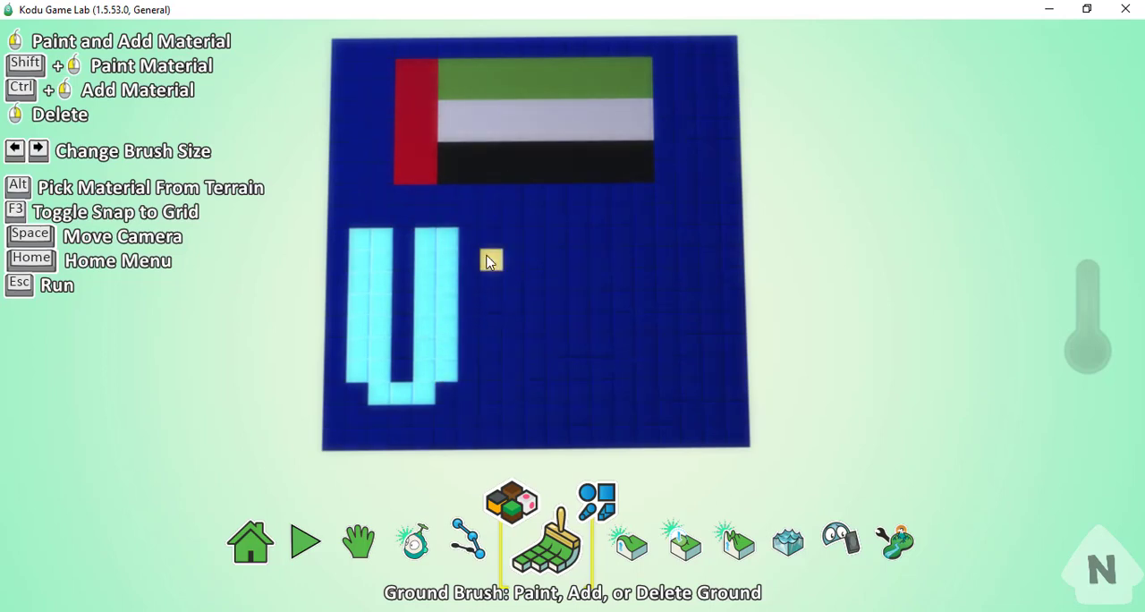
# - Paint a light blue letter A beside the U, with two-block-wide legs and a one-block crossbar
pyautogui.moveTo(488, 260)
pyautogui.mouseDown()
pyautogui.moveTo(488, 394)
pyautogui.moveTo(506, 291)
pyautogui.mouseUp()
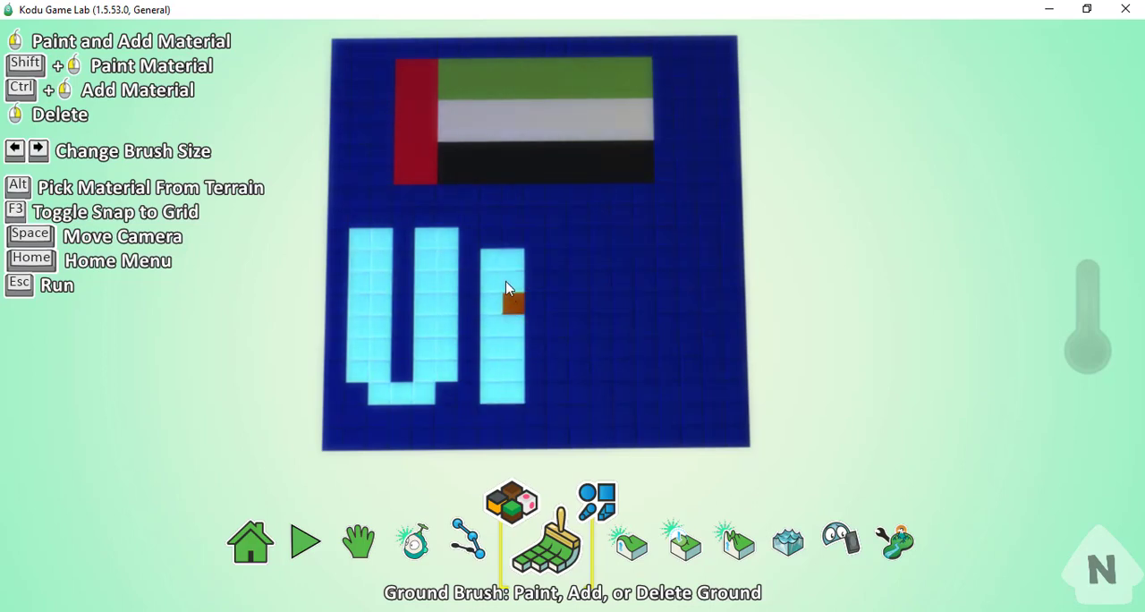
pyautogui.click(524, 241)
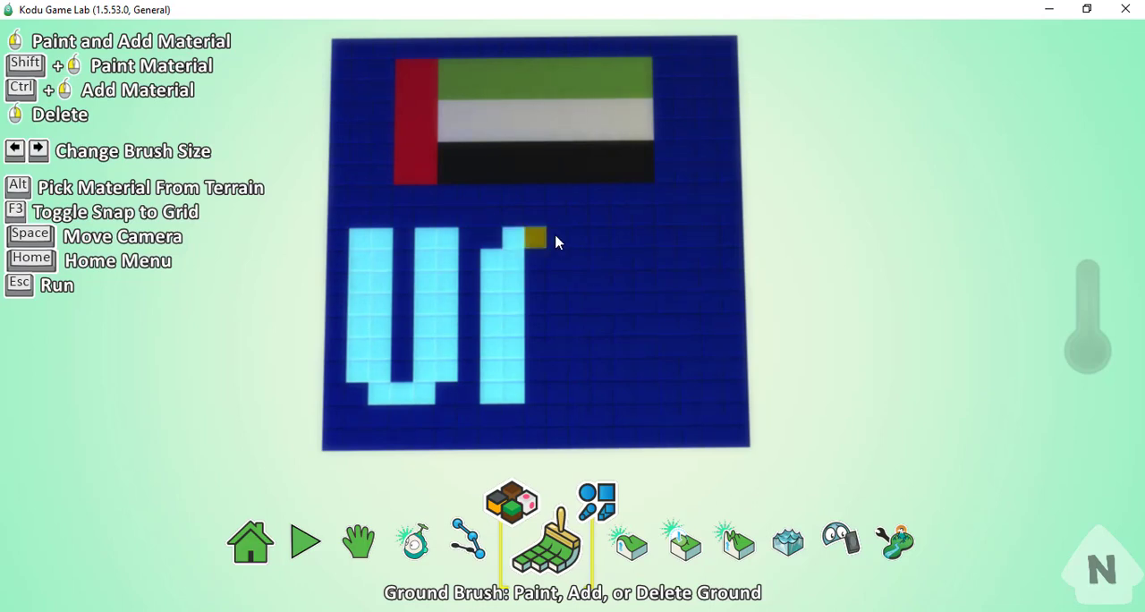
pyautogui.moveTo(556, 242); pyautogui.dragTo(561, 395)
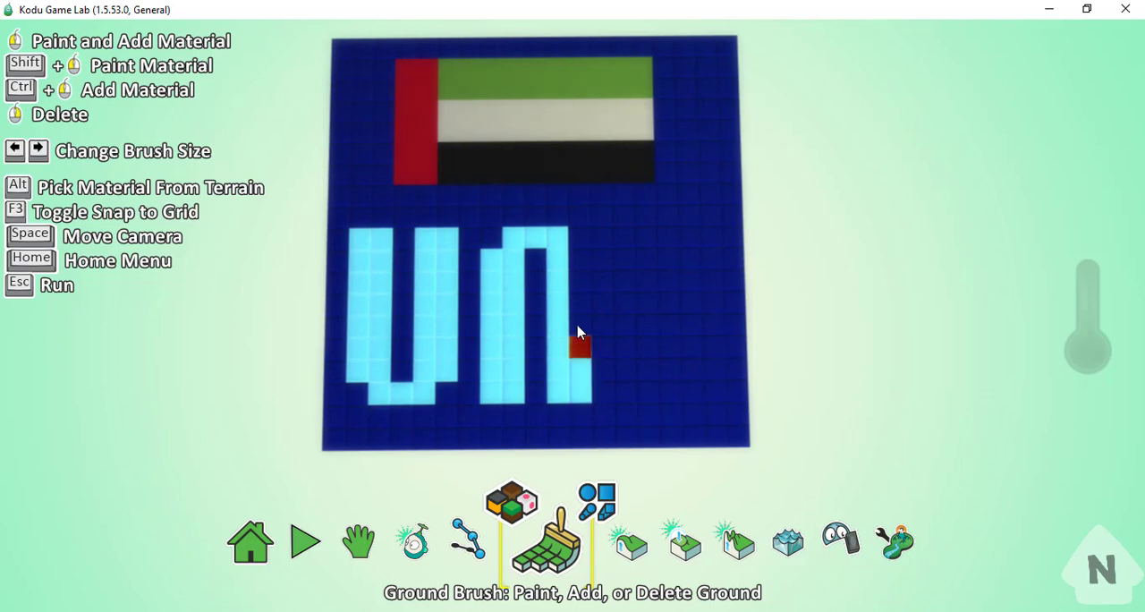
pyautogui.moveTo(576, 331); pyautogui.dragTo(577, 296)
pyautogui.click(577, 272)
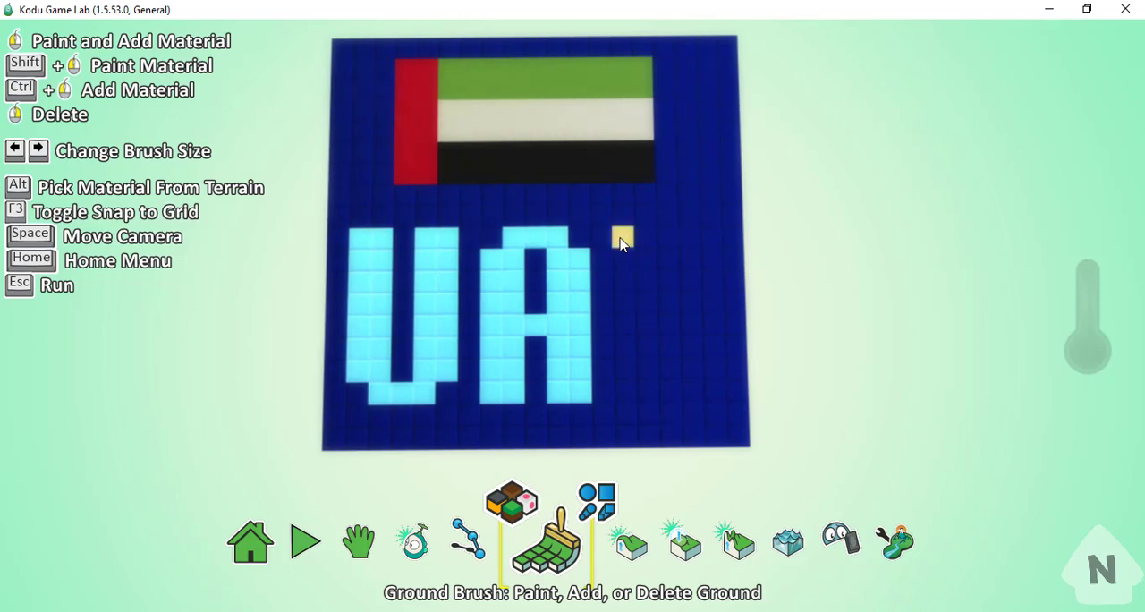
# - Paint a light blue letter E after the A to complete the UAE label
pyautogui.moveTo(622, 246)
pyautogui.mouseDown()
pyautogui.moveTo(626, 381)
pyautogui.moveTo(642, 270)
pyautogui.mouseUp()
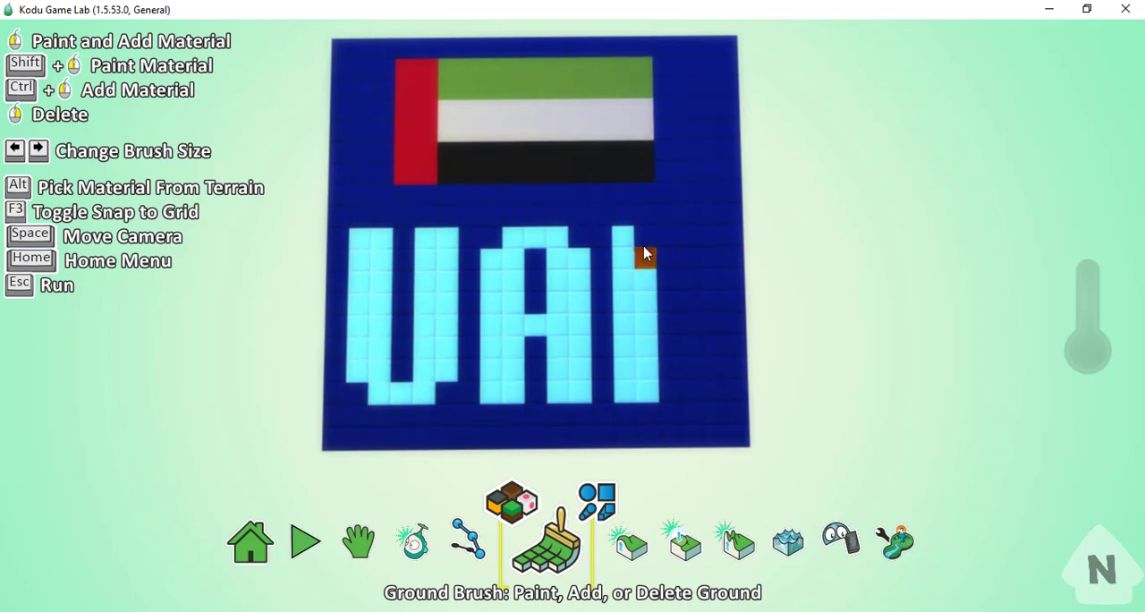
pyautogui.click(702, 243)
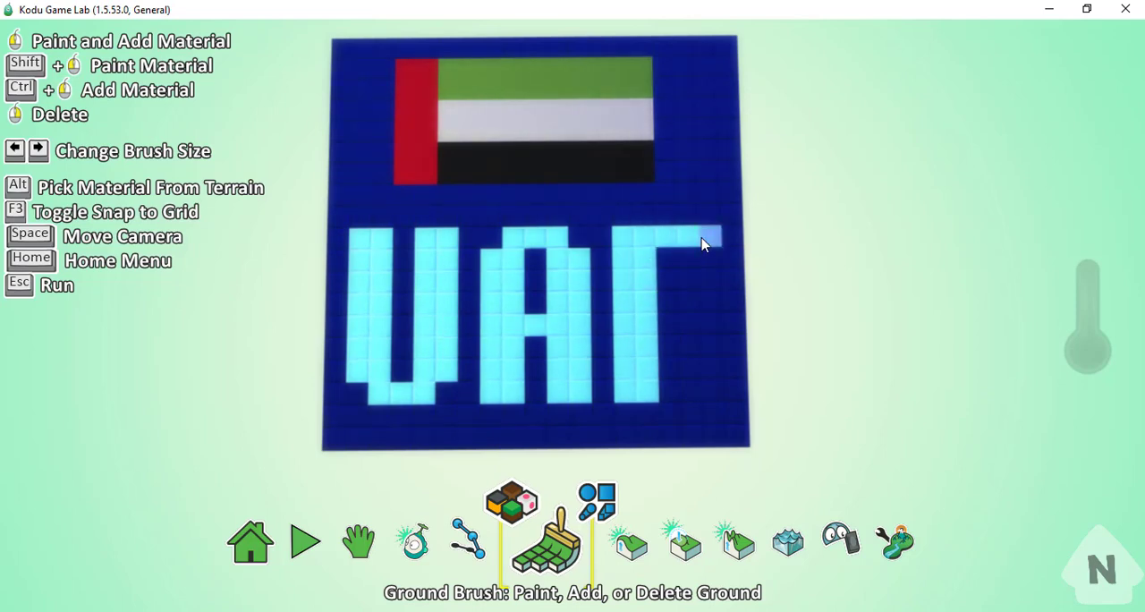
pyautogui.moveTo(702, 267); pyautogui.dragTo(665, 271)
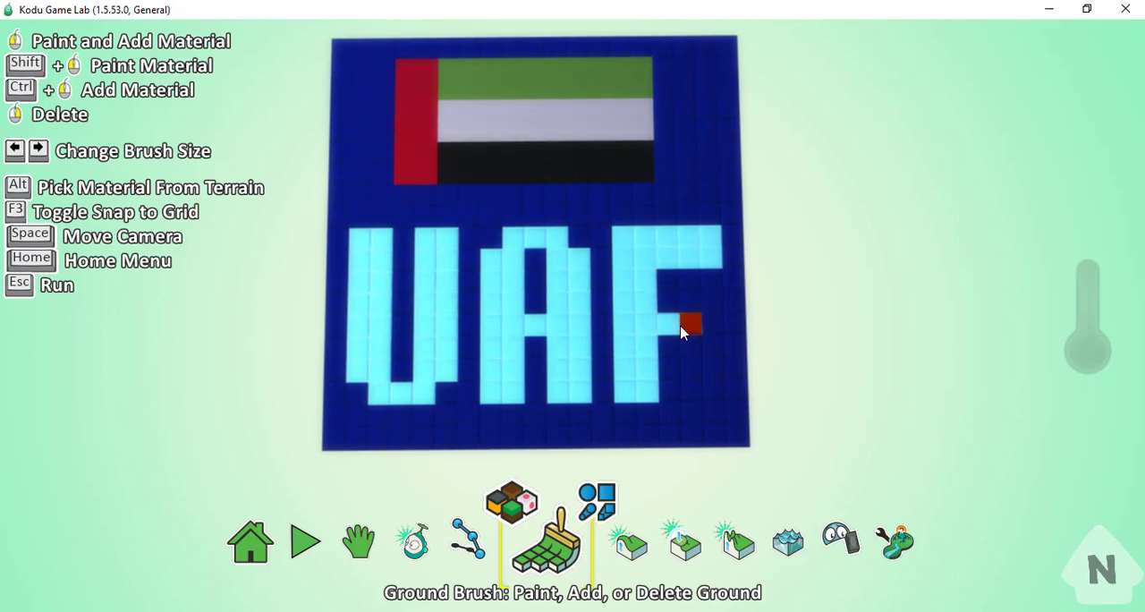
pyautogui.moveTo(697, 375)
pyautogui.mouseDown()
pyautogui.moveTo(712, 374)
pyautogui.moveTo(695, 401)
pyautogui.moveTo(662, 398)
pyautogui.mouseUp()
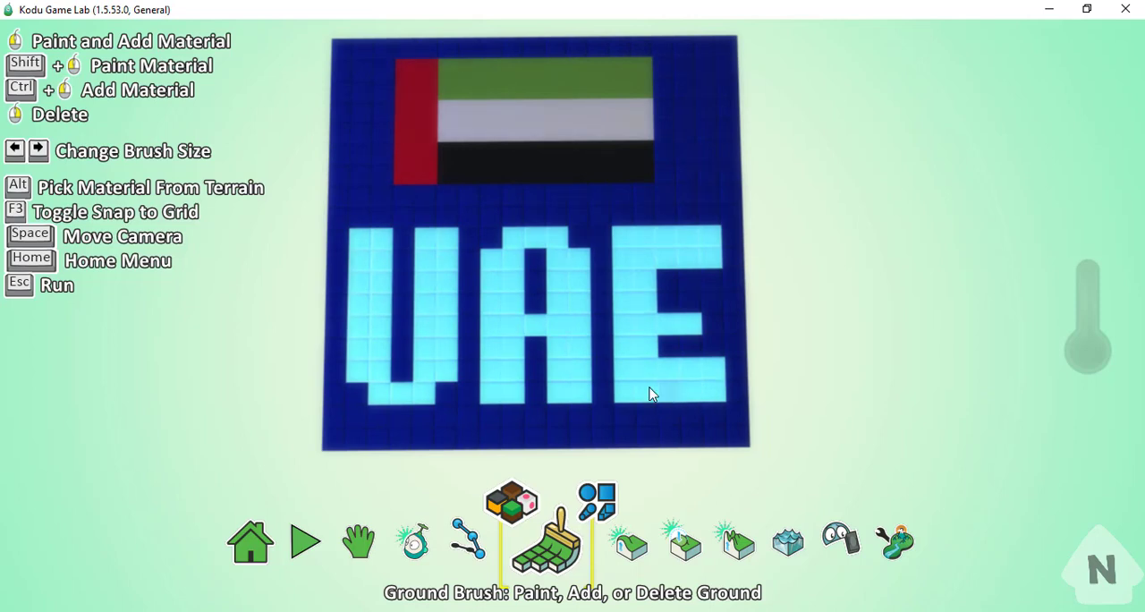
# - Raise the letters U, A and E evenly above the blue ground using the Up/Down terrain tool with the Magic brush
pyautogui.click(357, 541)
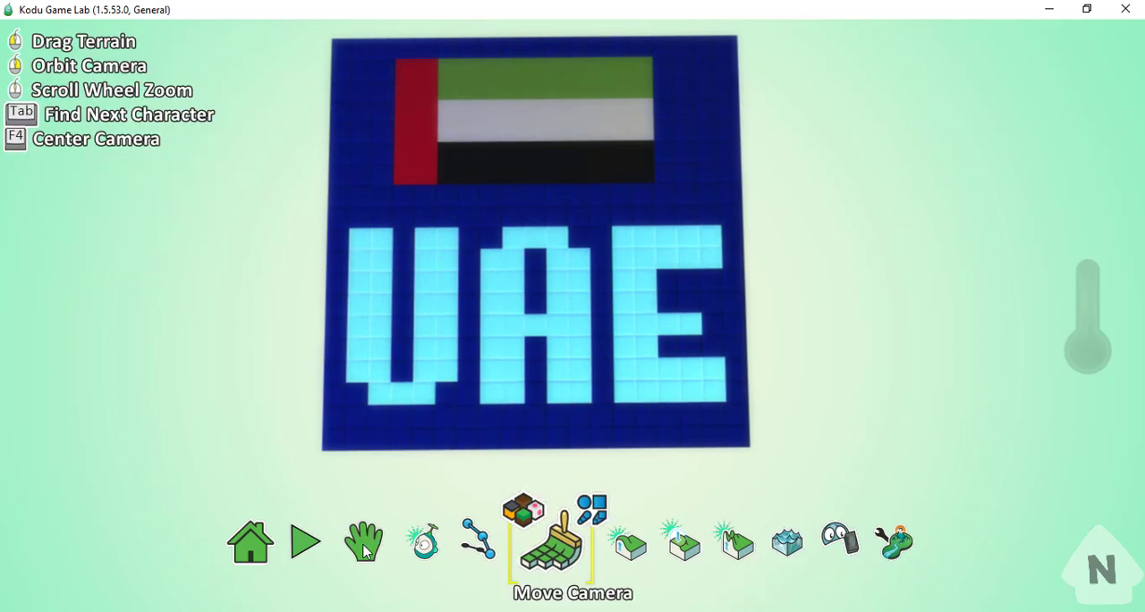
pyautogui.moveTo(441, 450)
pyautogui.mouseDown(button='right')
pyautogui.moveTo(509, 360)
pyautogui.moveTo(435, 401)
pyautogui.moveTo(458, 345)
pyautogui.moveTo(429, 322)
pyautogui.moveTo(455, 376)
pyautogui.moveTo(459, 444)
pyautogui.moveTo(439, 446)
pyautogui.mouseUp(button='right')
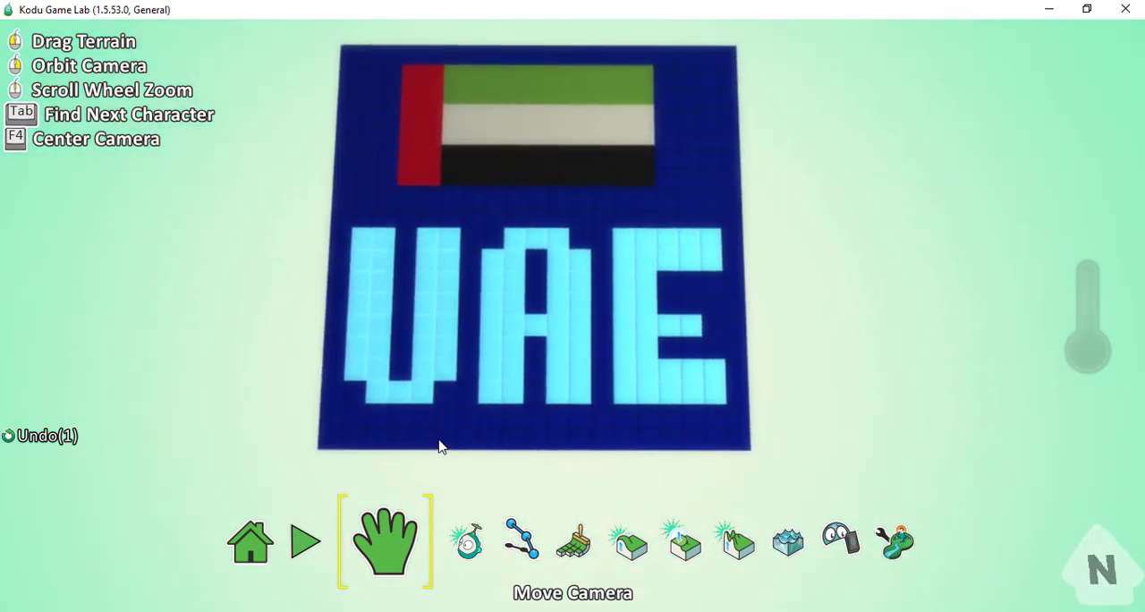
pyautogui.click(631, 550)
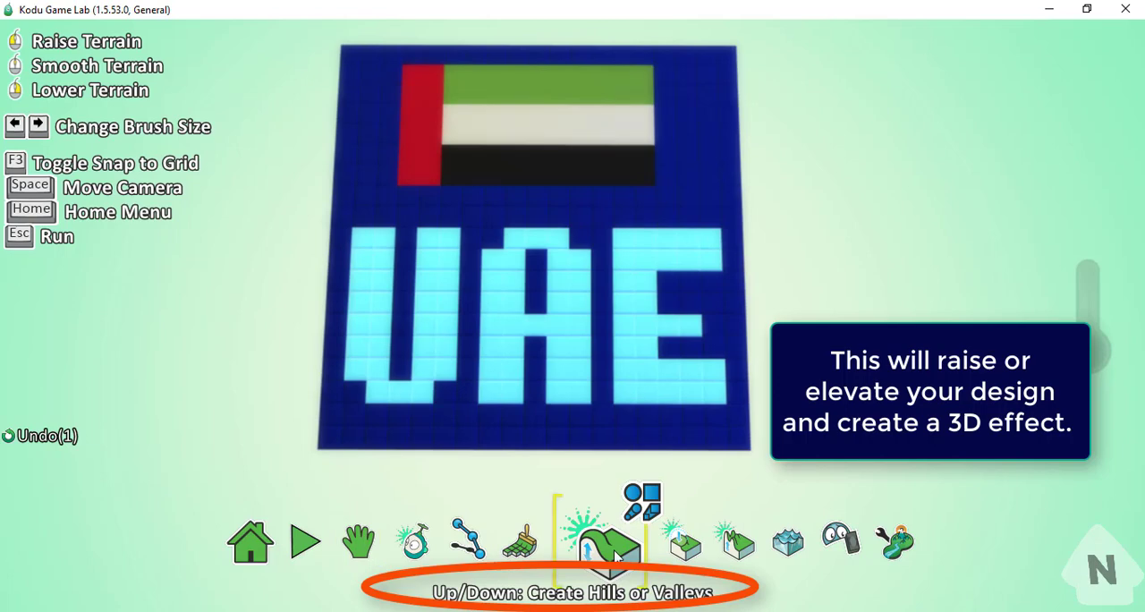
pyautogui.click(633, 508)
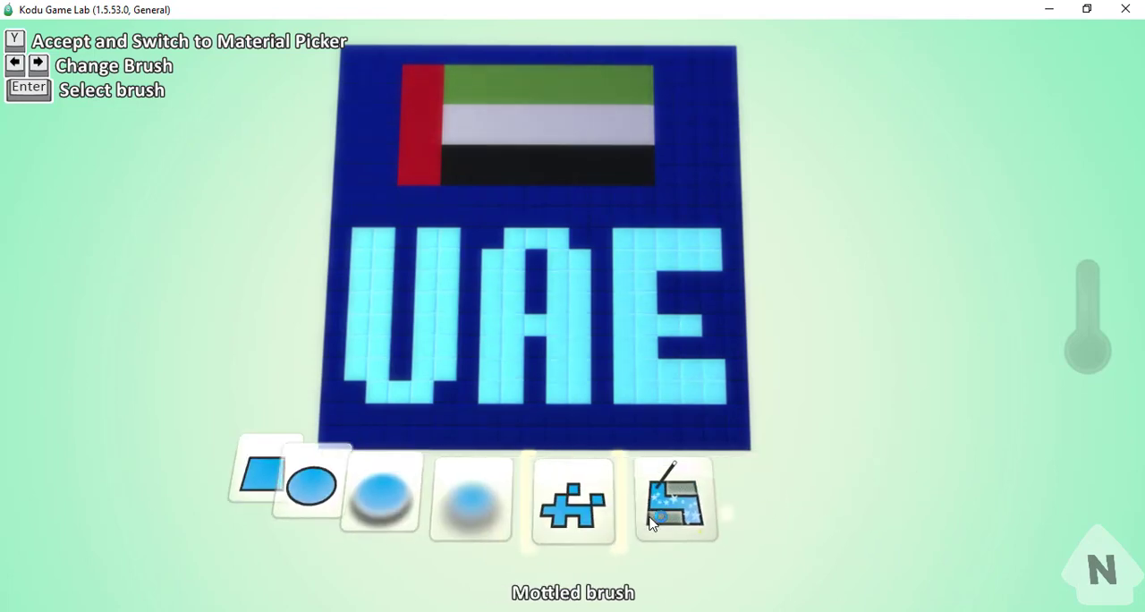
pyautogui.click(663, 518)
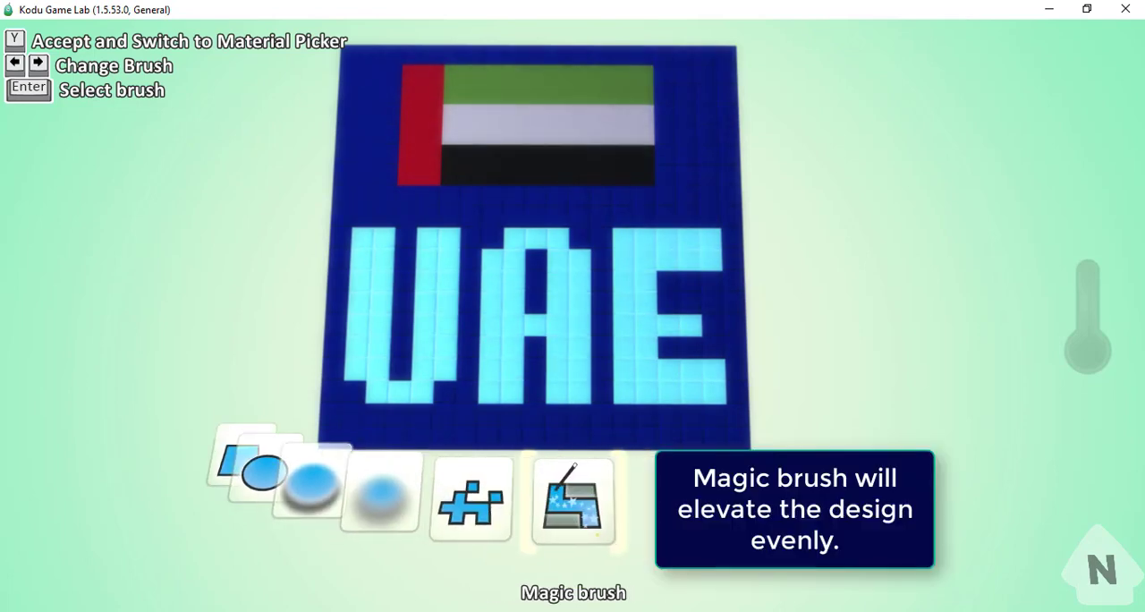
pyautogui.click(583, 526)
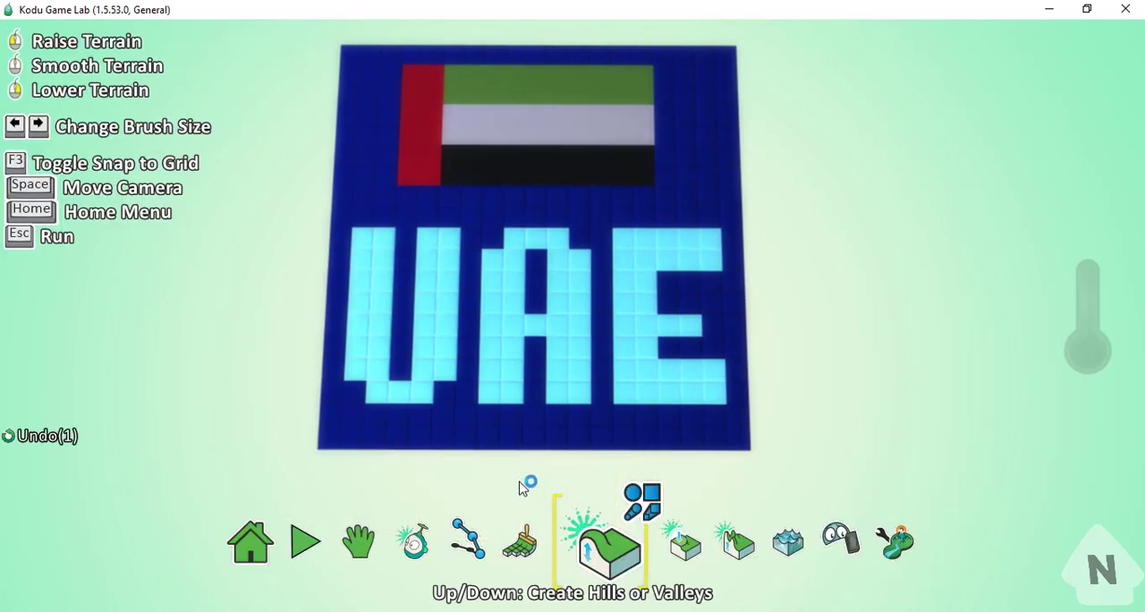
pyautogui.click(368, 332)
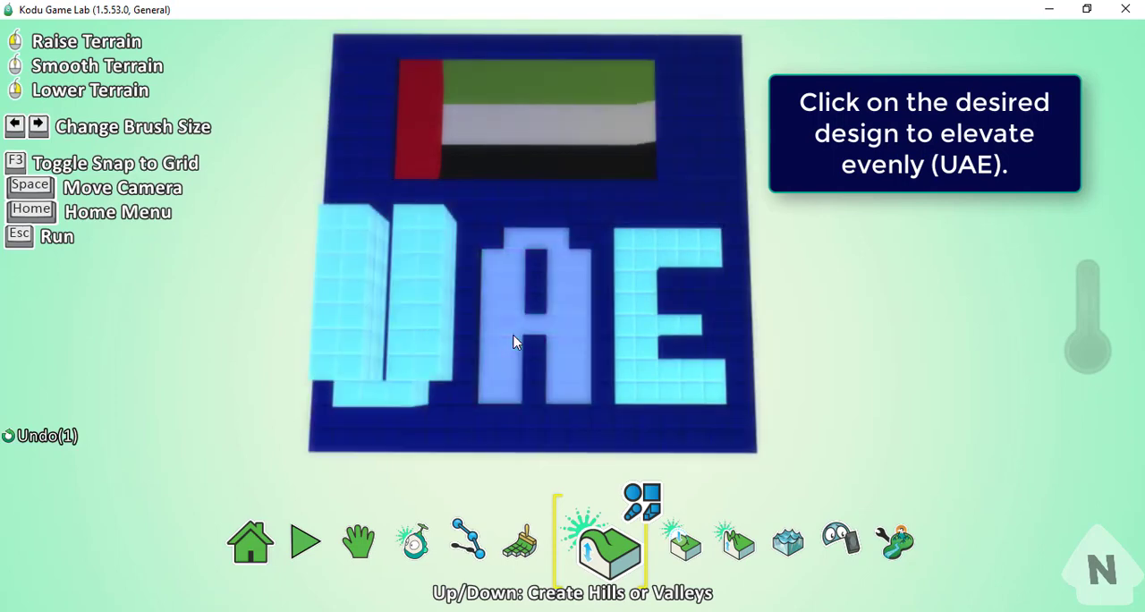
pyautogui.click(507, 335)
pyautogui.click(632, 343)
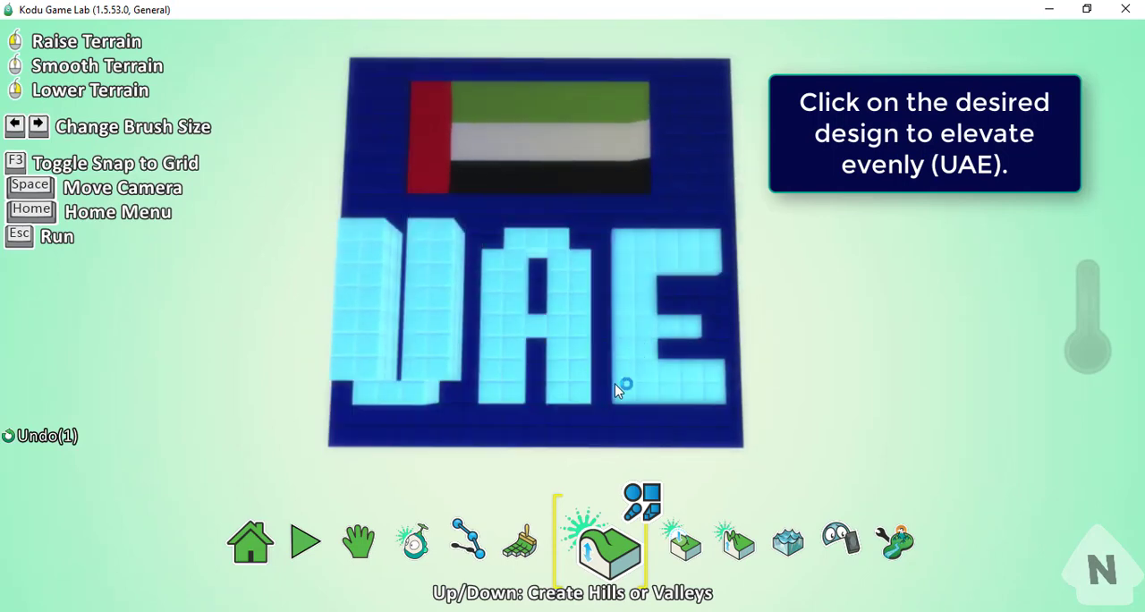
# - Lower the letter U with the Up/Down terrain tool until it is level with the A and E
pyautogui.click(384, 546)
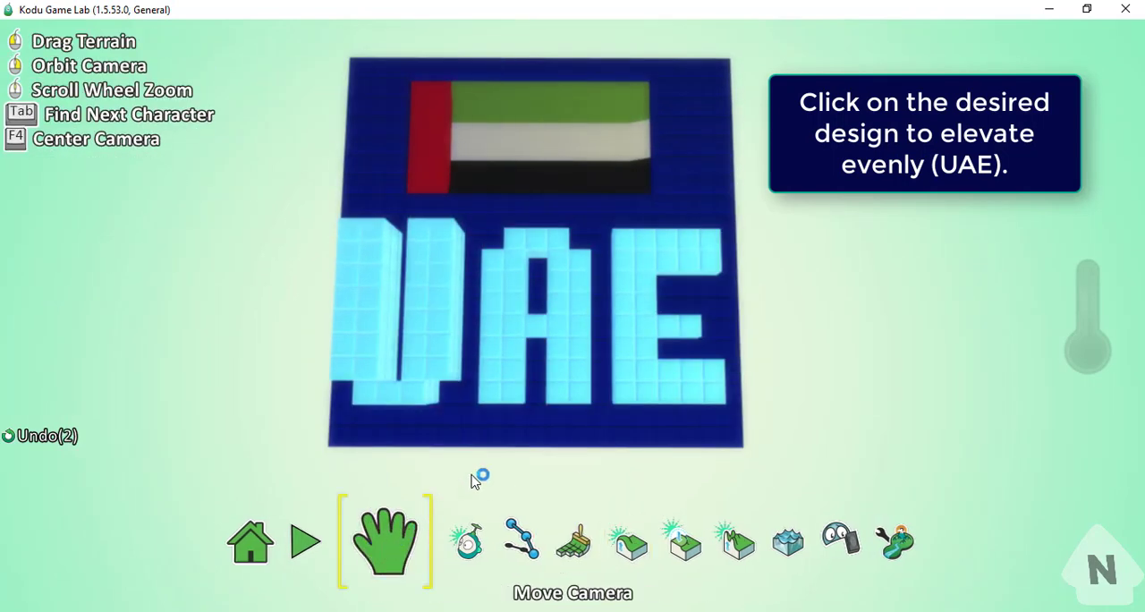
pyautogui.moveTo(491, 444); pyautogui.dragTo(524, 340, button='right')
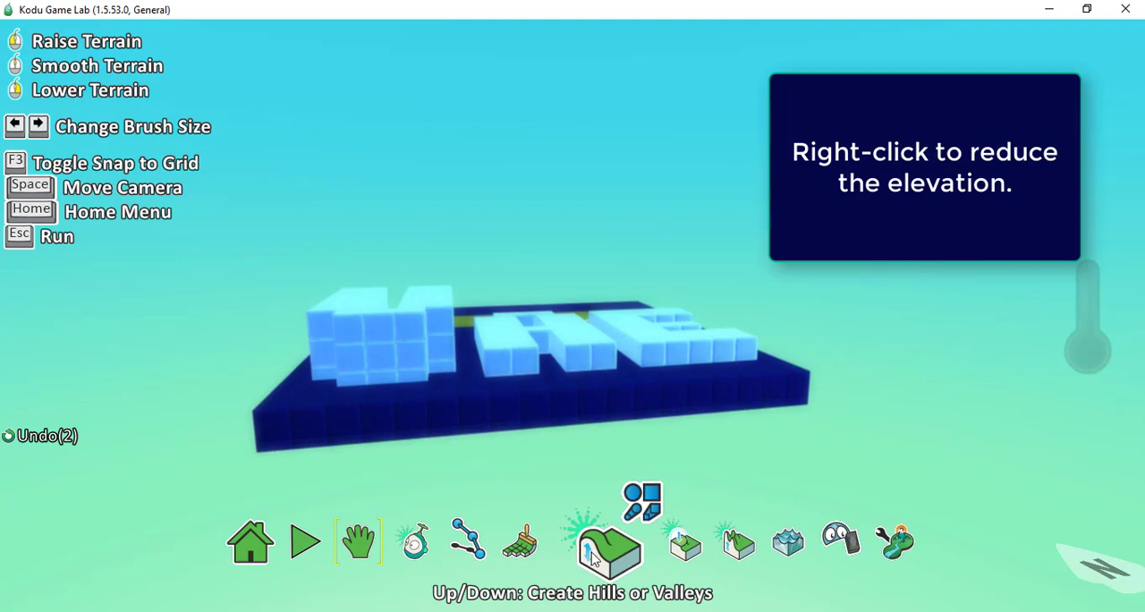
pyautogui.moveTo(403, 341)
pyautogui.mouseDown(button='right')
pyautogui.moveTo(403, 327)
pyautogui.moveTo(420, 333)
pyautogui.mouseUp(button='right')
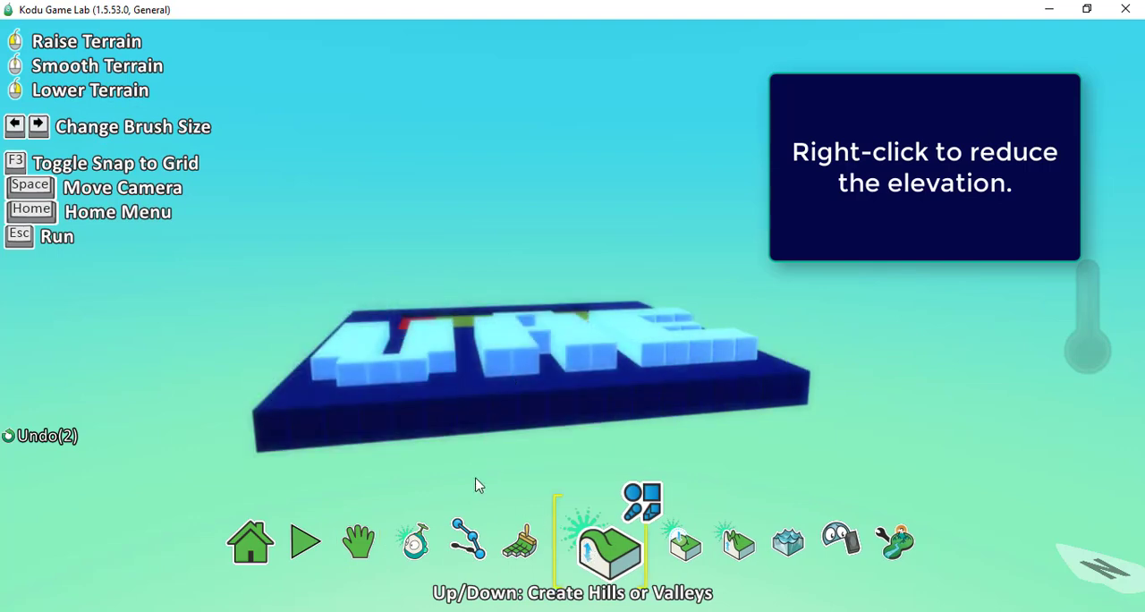
pyautogui.click(367, 546)
pyautogui.click(372, 542)
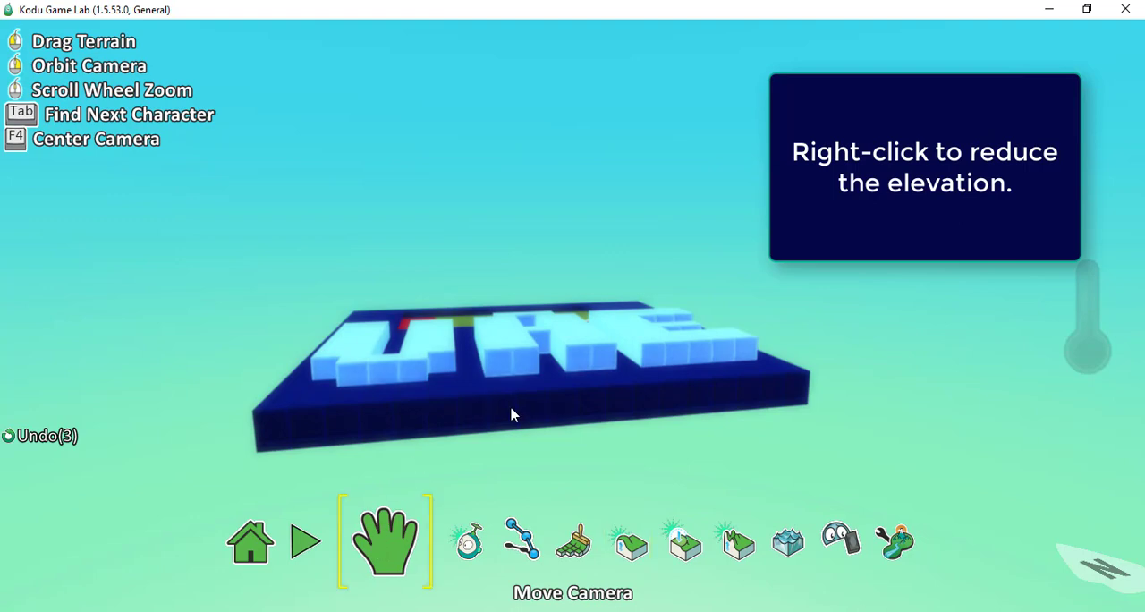
# - Raise the flag's red, green and black stripes above the blue ground using the Up/Down terrain tool
pyautogui.moveTo(516, 405); pyautogui.dragTo(487, 540, button='right')
pyautogui.moveTo(557, 437); pyautogui.dragTo(577, 314, button='right')
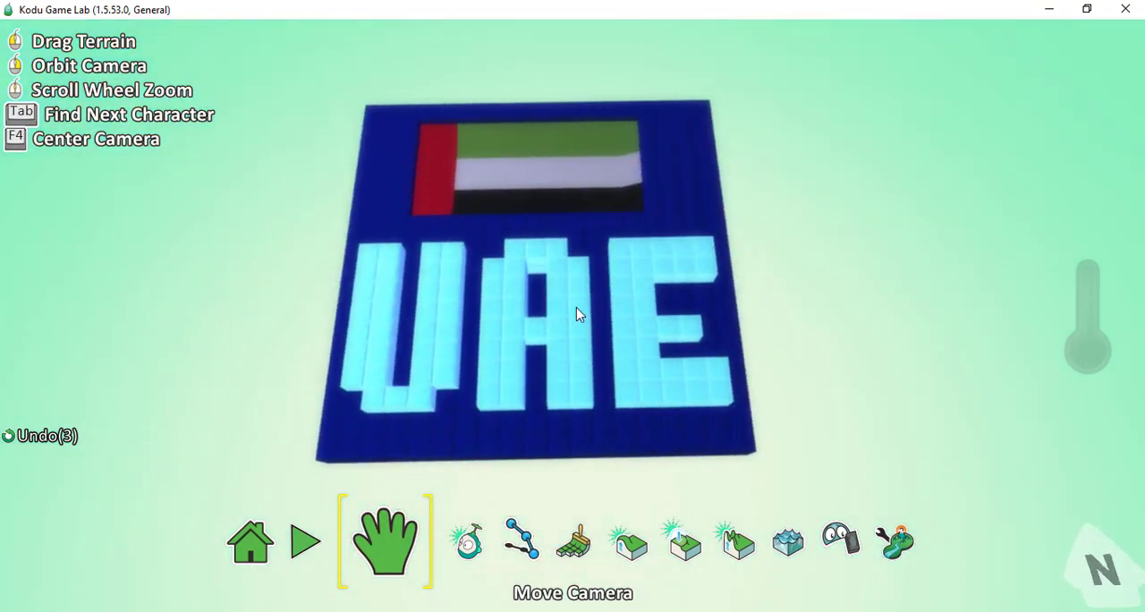
pyautogui.click(606, 543)
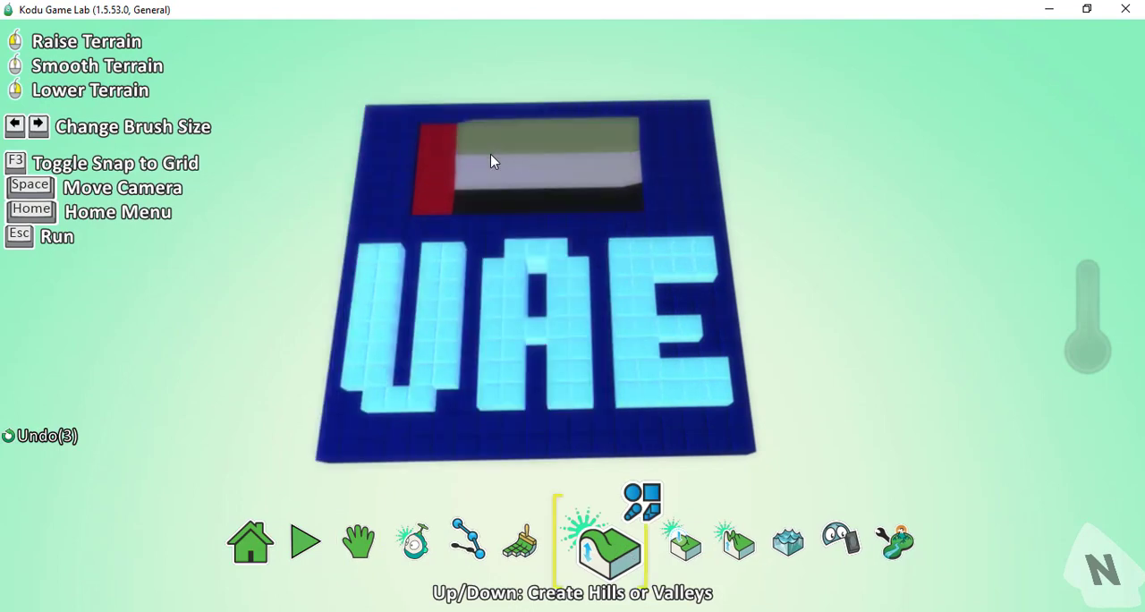
pyautogui.moveTo(493, 167)
pyautogui.mouseDown()
pyautogui.moveTo(442, 169)
pyautogui.moveTo(521, 189)
pyautogui.moveTo(519, 179)
pyautogui.moveTo(492, 205)
pyautogui.mouseUp()
pyautogui.click(362, 546)
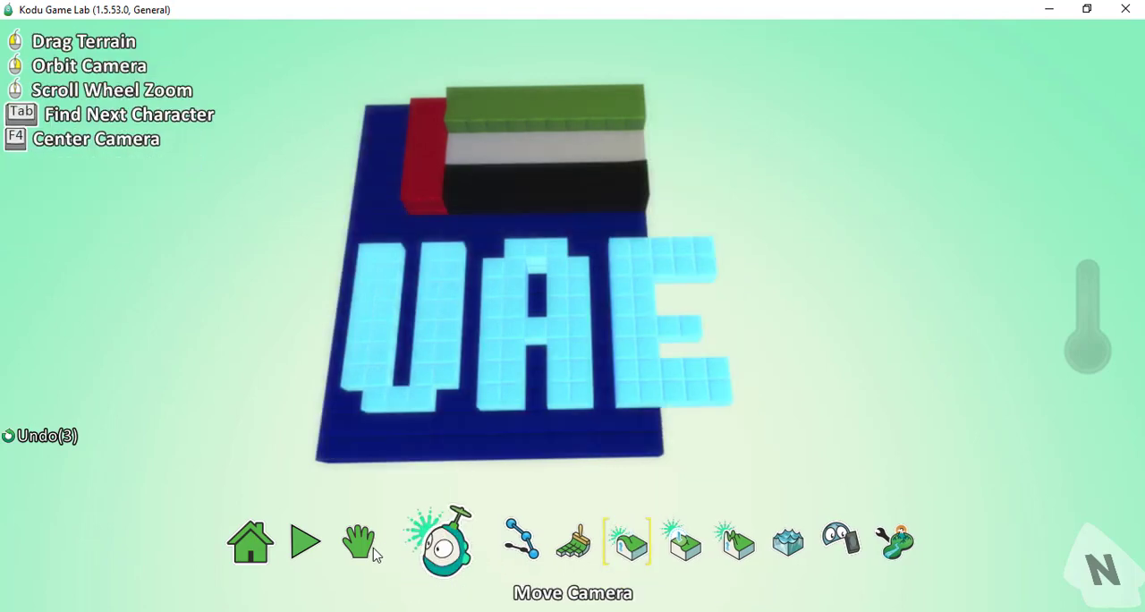
# - Lower the blue ground around the flag and letters with the Up/Down terrain tool so the letters stand taller
pyautogui.moveTo(318, 421); pyautogui.dragTo(545, 345, button='right')
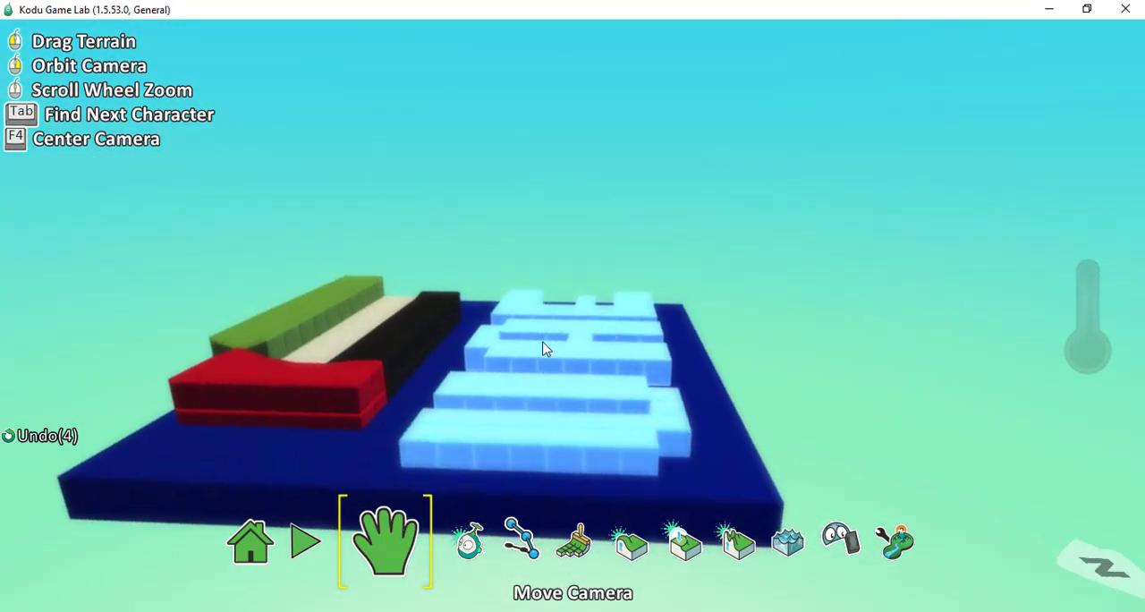
pyautogui.moveTo(259, 447); pyautogui.dragTo(530, 359, button='right')
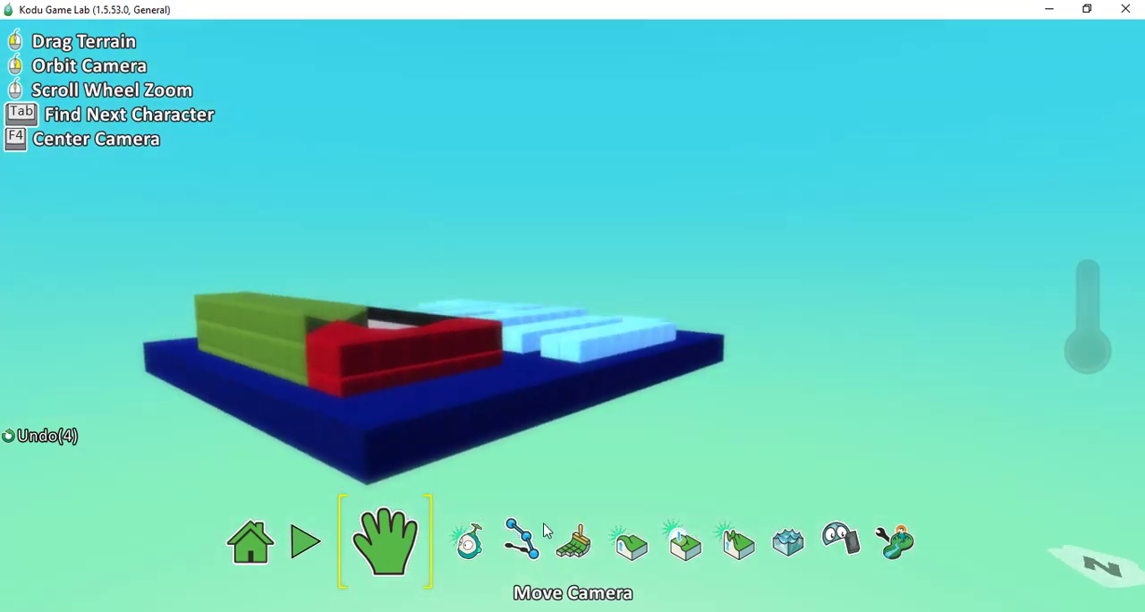
pyautogui.click(624, 556)
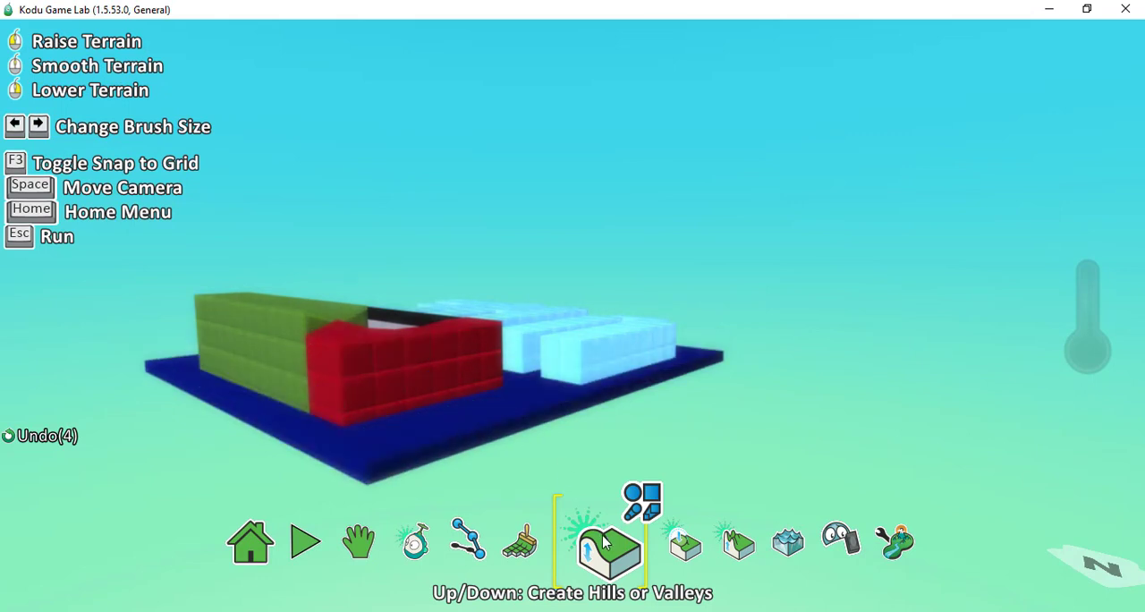
pyautogui.click(683, 544)
pyautogui.click(577, 544)
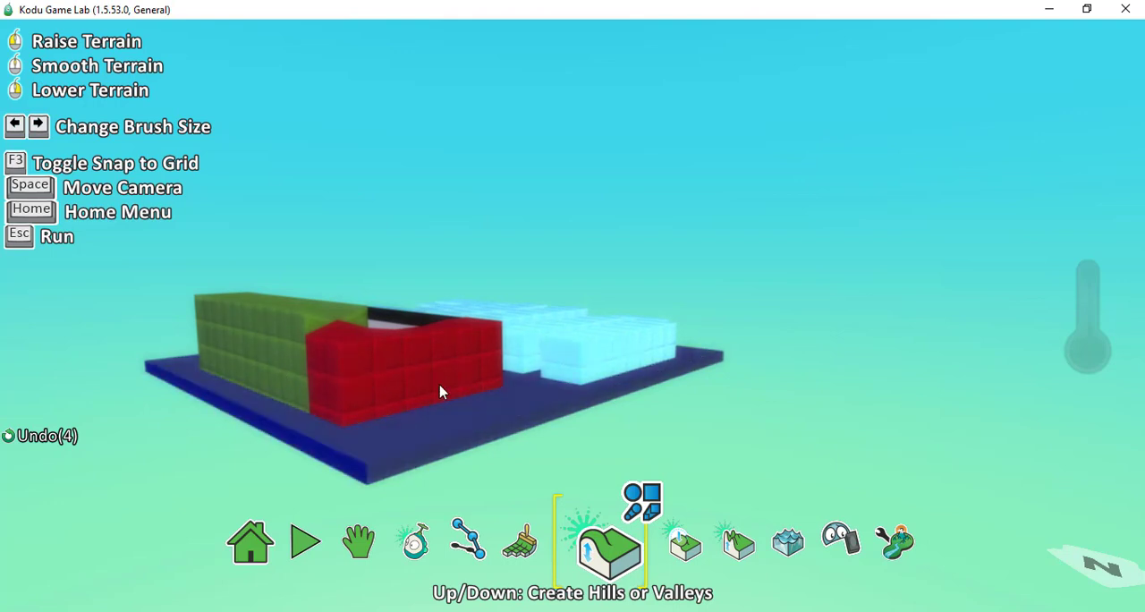
# - Lower the flag's red and green stripes close to the blue ground and bring the black stripe partway down
pyautogui.rightClick(409, 383)
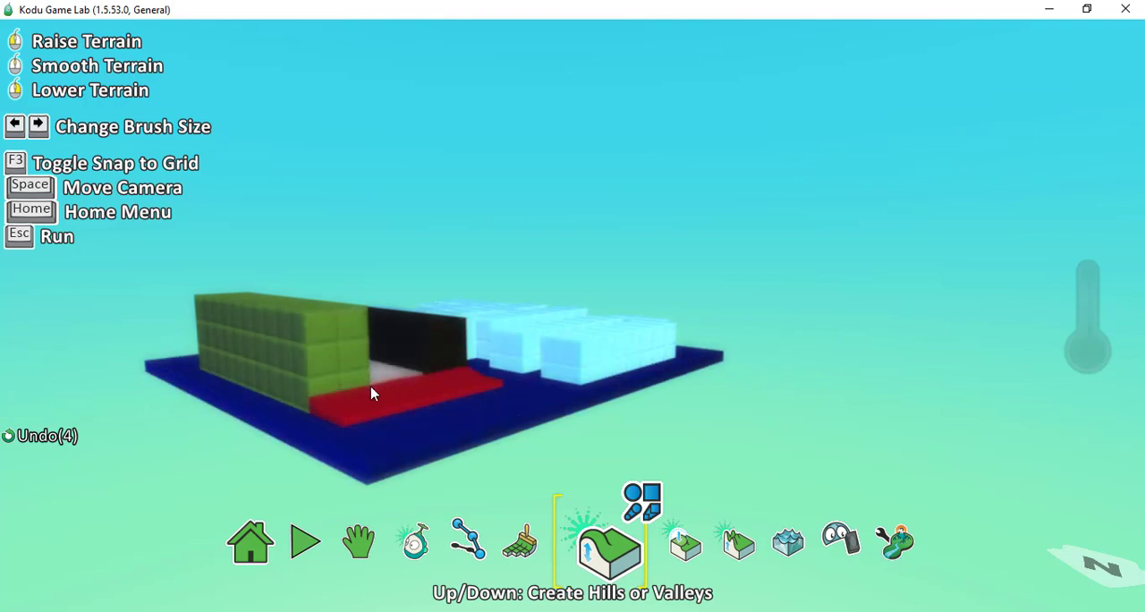
pyautogui.moveTo(330, 344); pyautogui.dragTo(330, 368, button='right')
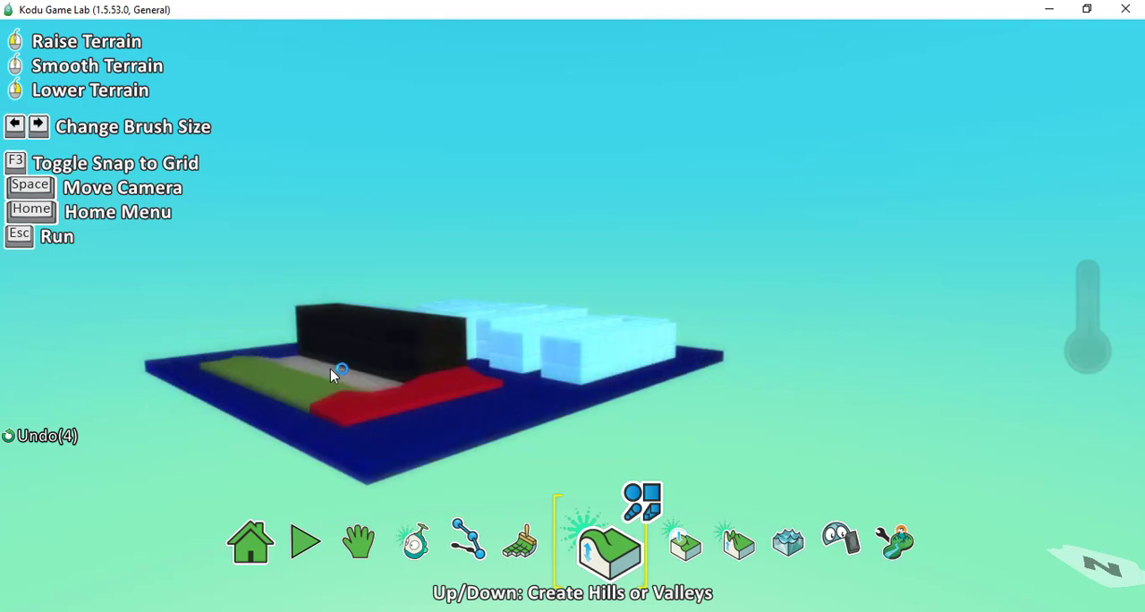
pyautogui.moveTo(435, 325); pyautogui.dragTo(416, 376, button='right')
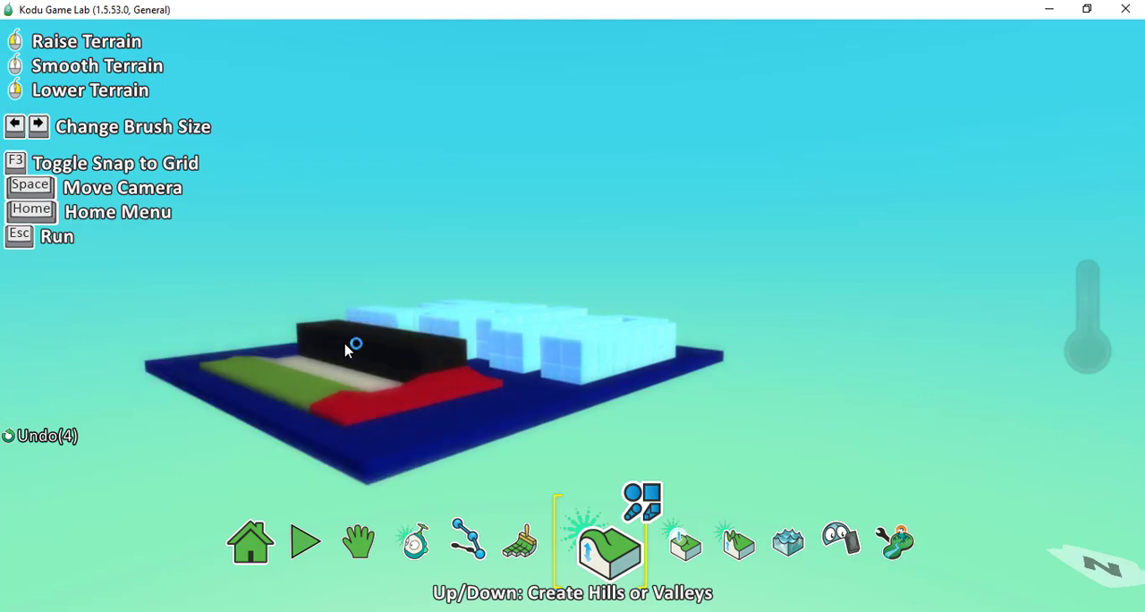
pyautogui.click(391, 410)
# - Lower the flag's black stripe until it is level with the other stripes
pyautogui.click(365, 548)
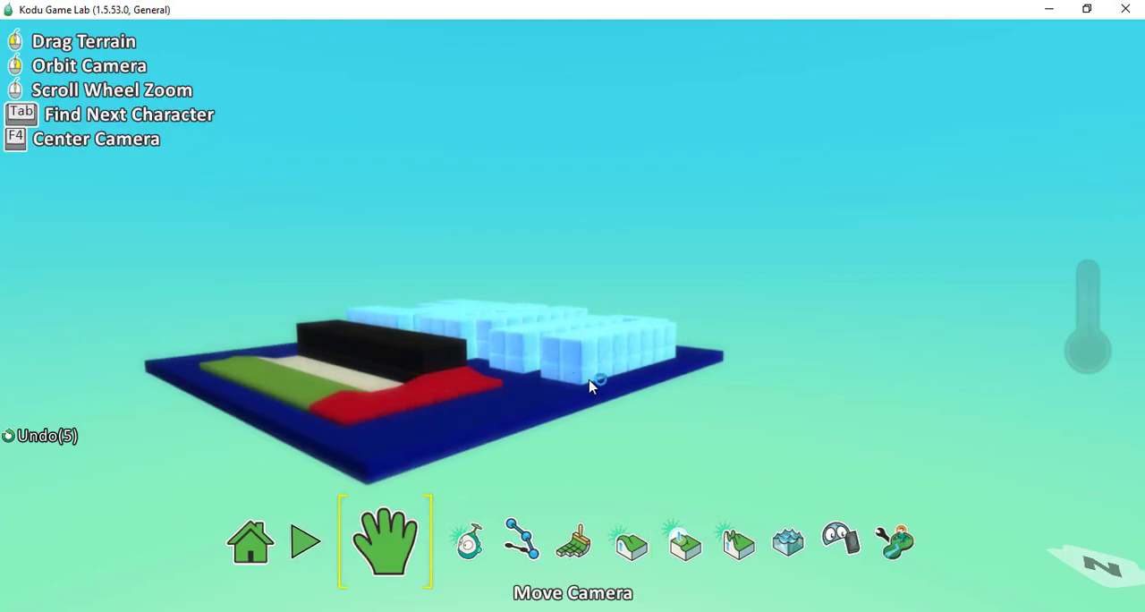
pyautogui.moveTo(608, 407); pyautogui.dragTo(328, 419, button='right')
pyautogui.moveTo(697, 356); pyautogui.dragTo(479, 345, button='right')
pyautogui.moveTo(422, 431); pyautogui.dragTo(832, 369, button='right')
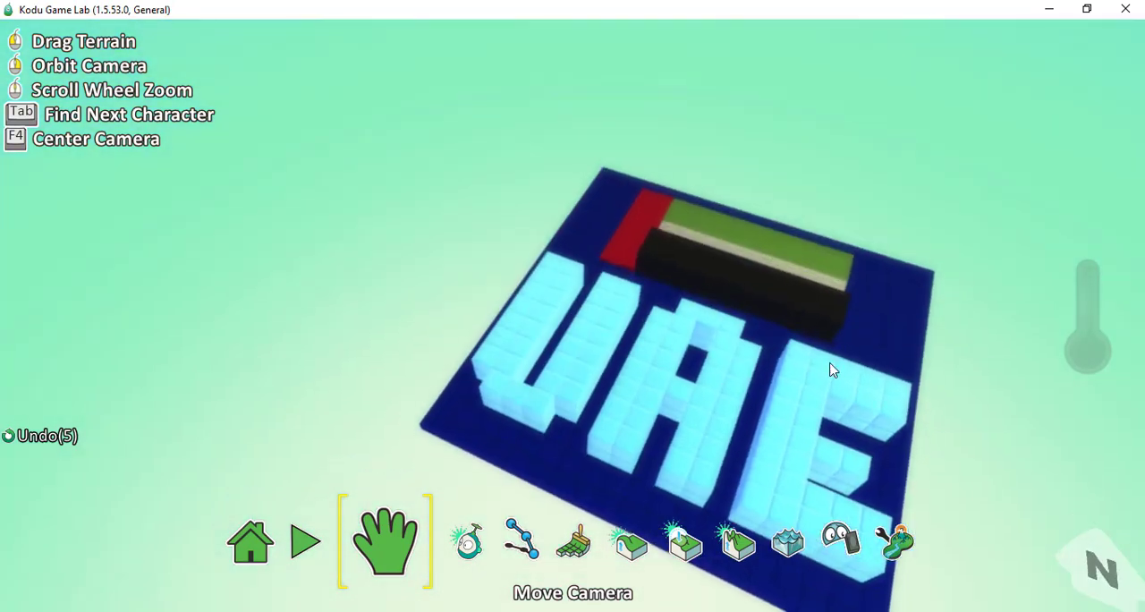
pyautogui.moveTo(775, 432); pyautogui.dragTo(779, 387, button='right')
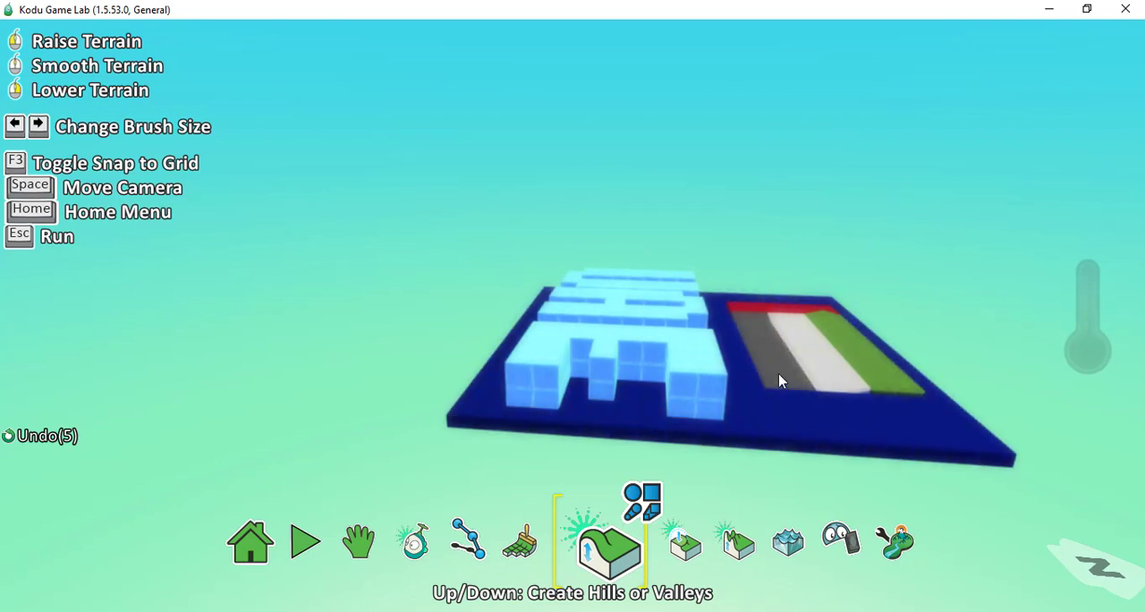
pyautogui.click(777, 363)
pyautogui.rightClick(776, 331)
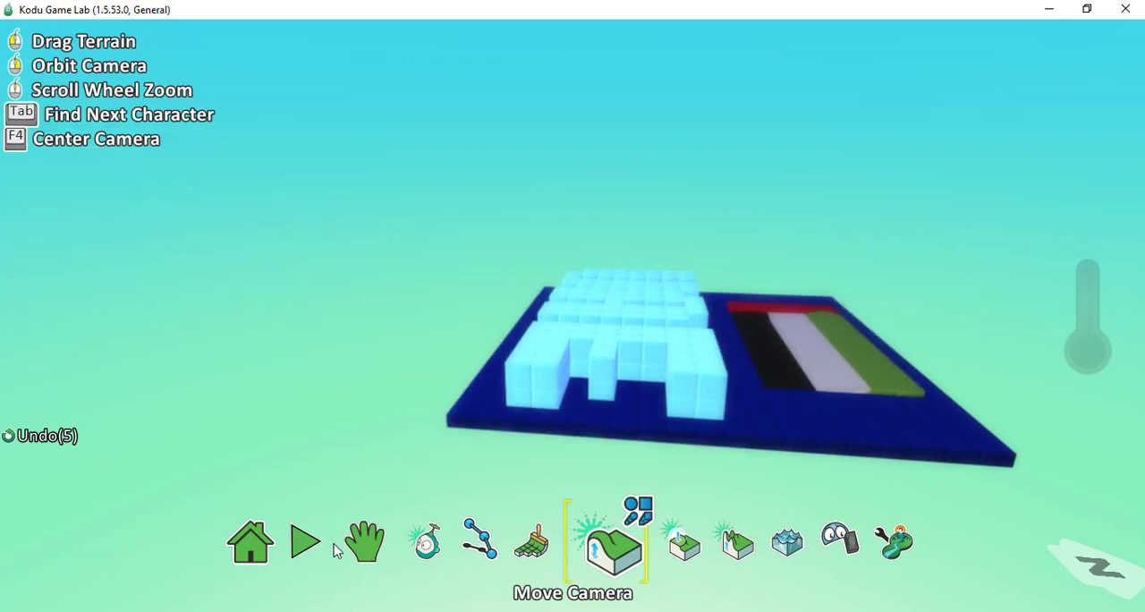
# - Raise the green and white stripes slightly on the half nearest the red band, using the Up/Down tool with the Square brush
pyautogui.moveTo(503, 404)
pyautogui.mouseDown(button='right')
pyautogui.moveTo(599, 475)
pyautogui.moveTo(743, 409)
pyautogui.moveTo(500, 291)
pyautogui.moveTo(510, 322)
pyautogui.moveTo(591, 329)
pyautogui.moveTo(500, 384)
pyautogui.mouseUp(button='right')
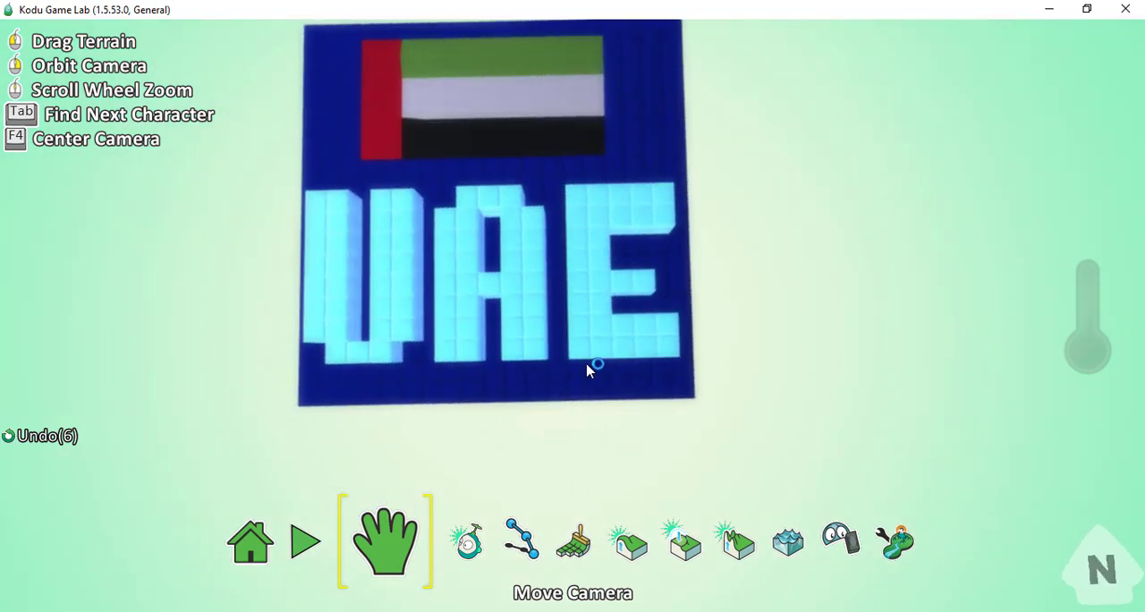
pyautogui.click(626, 547)
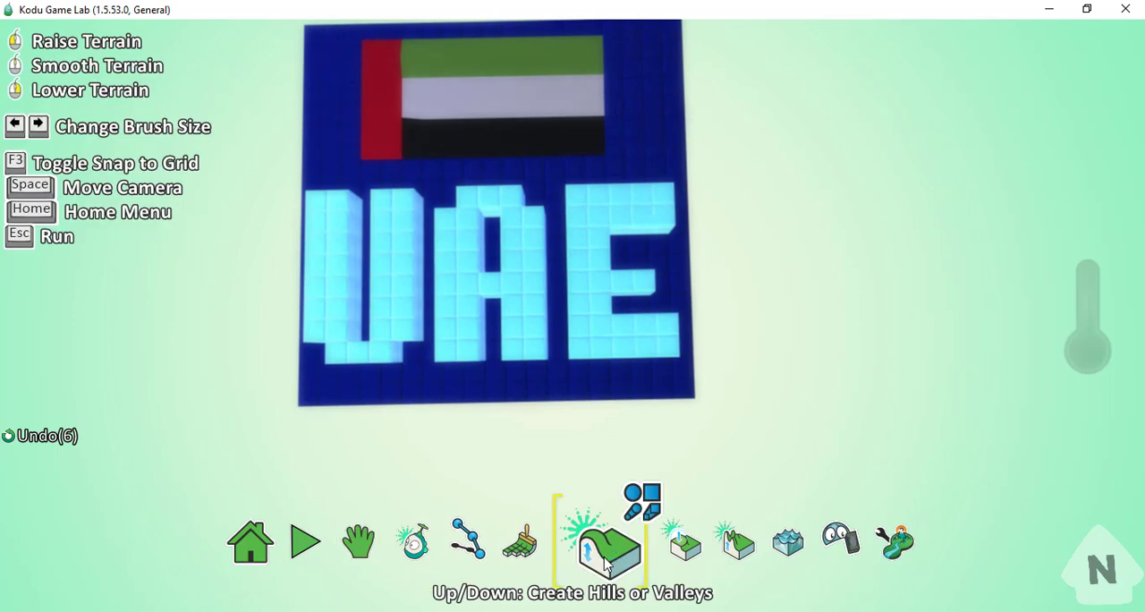
pyautogui.click(643, 504)
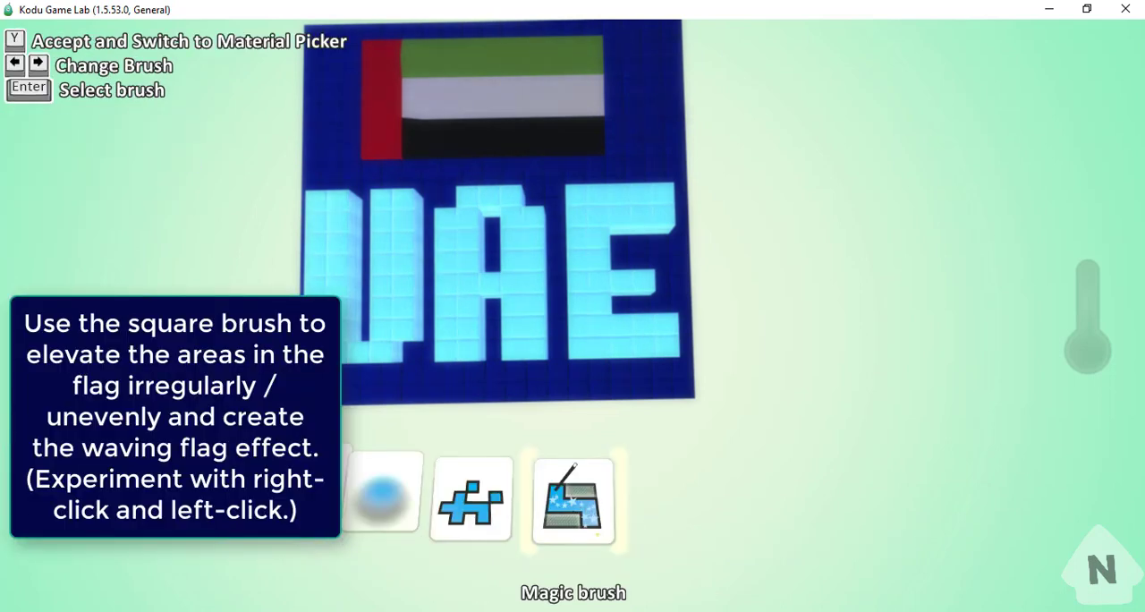
pyautogui.click(239, 456)
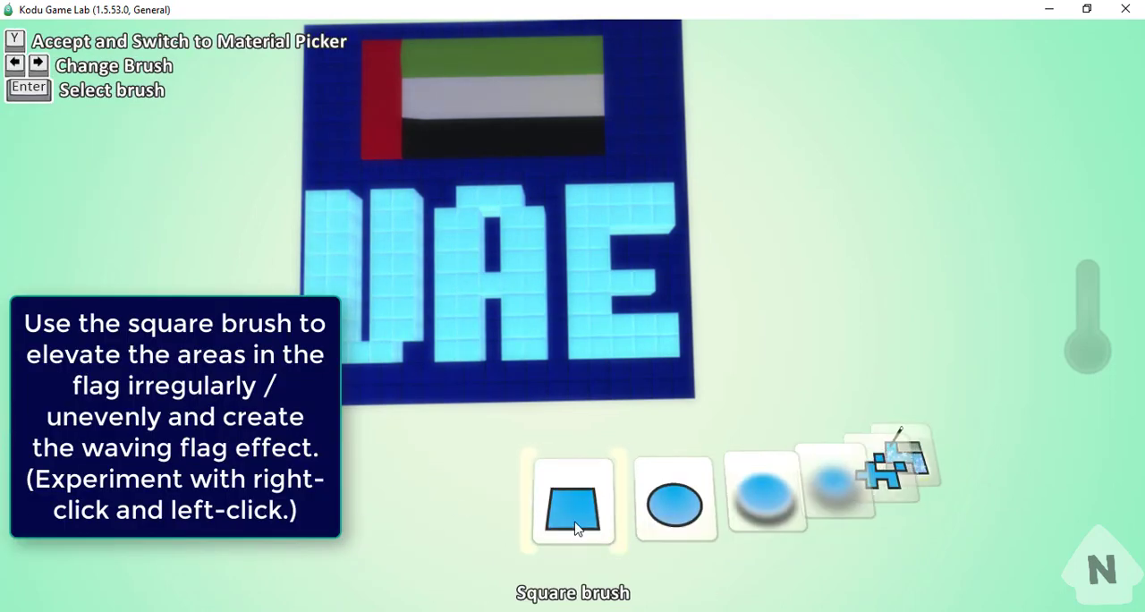
pyautogui.click(575, 529)
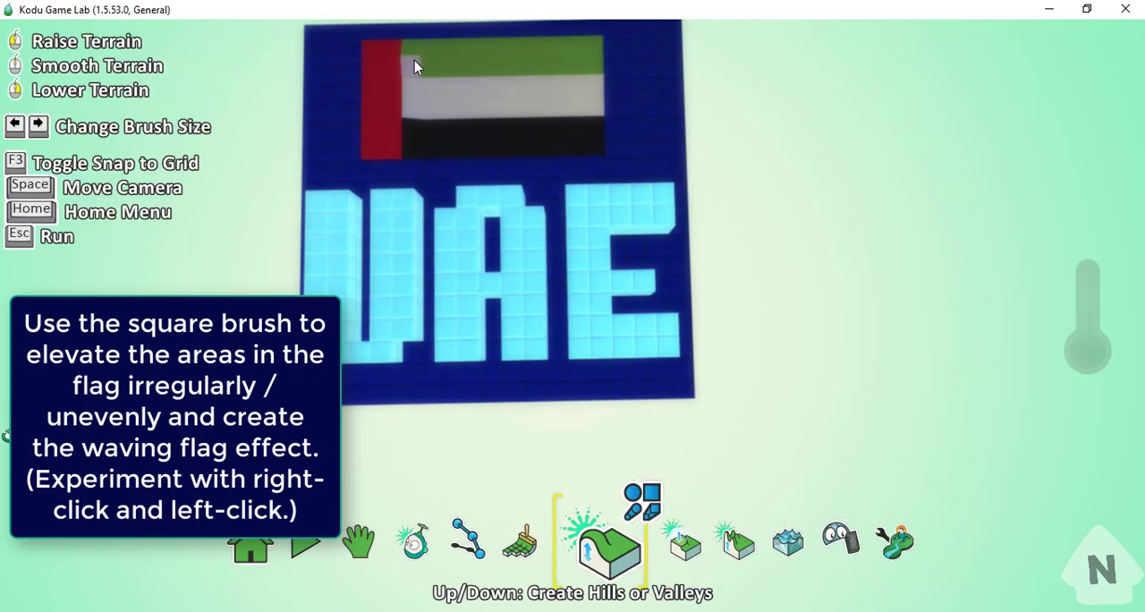
pyautogui.scroll(2, 460, 107)
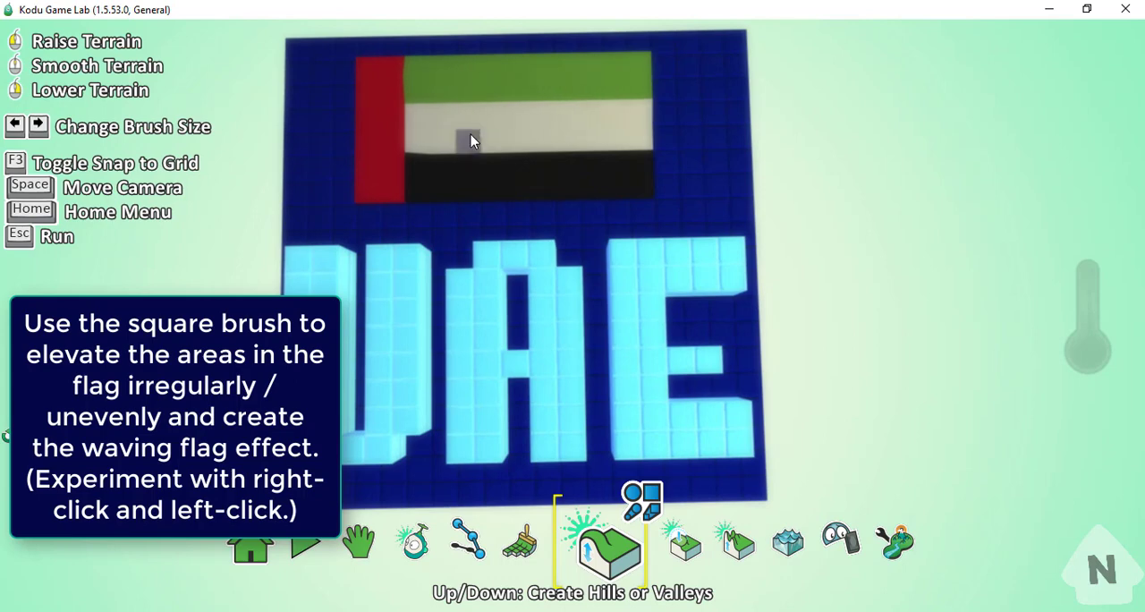
pyautogui.click(442, 93)
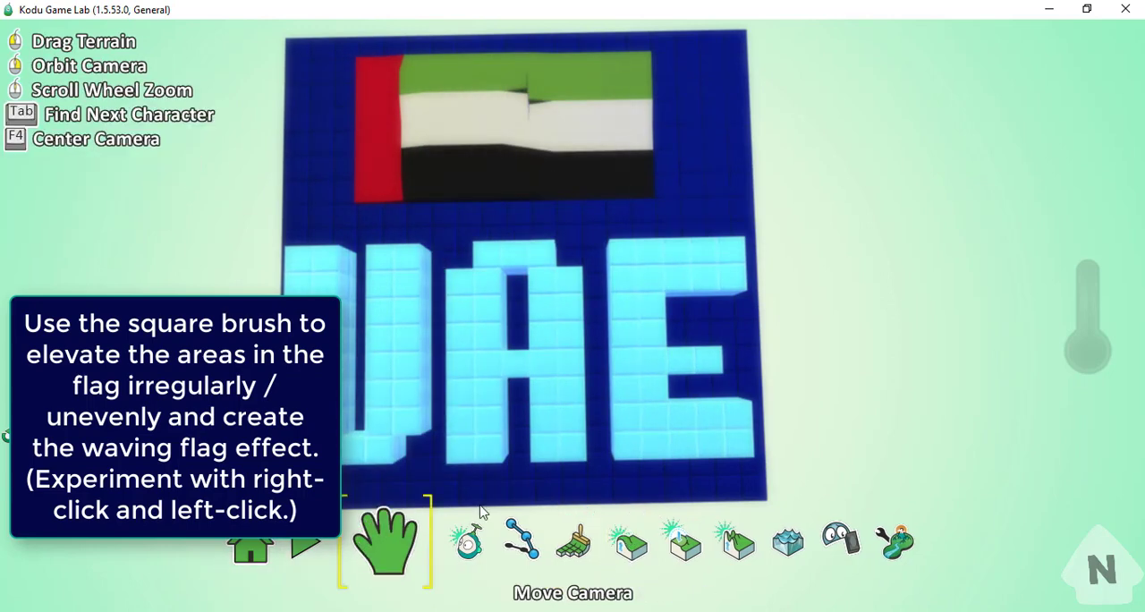
# - Raise sections of the green and white stripes unevenly along the flag's length with the Up/Down tool
pyautogui.moveTo(749, 491); pyautogui.dragTo(718, 330, button='right')
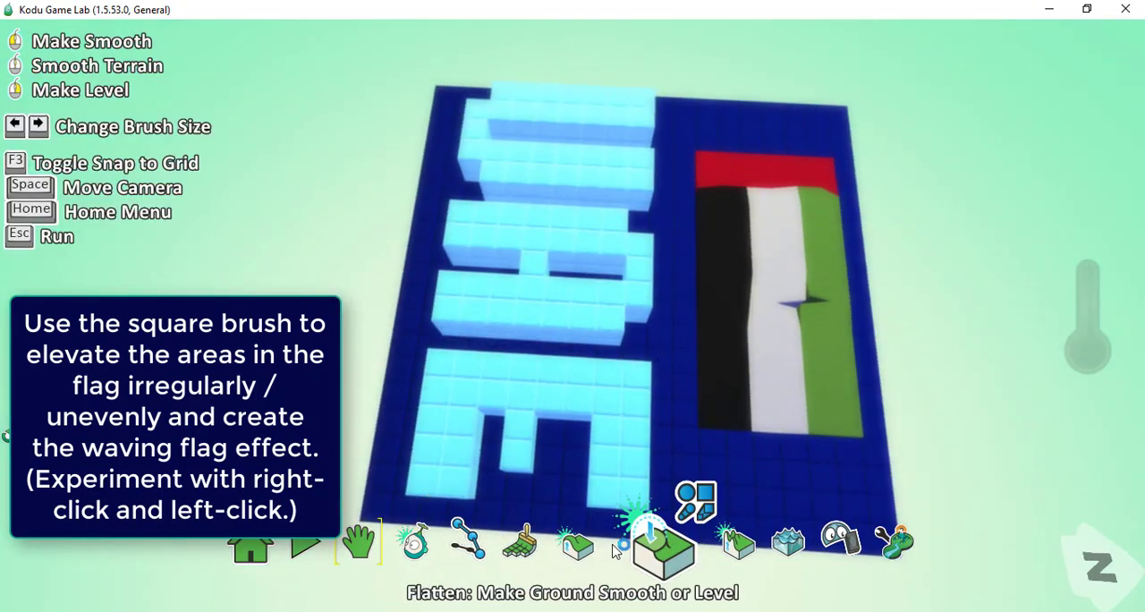
pyautogui.click(611, 541)
pyautogui.click(784, 374)
pyautogui.click(780, 370)
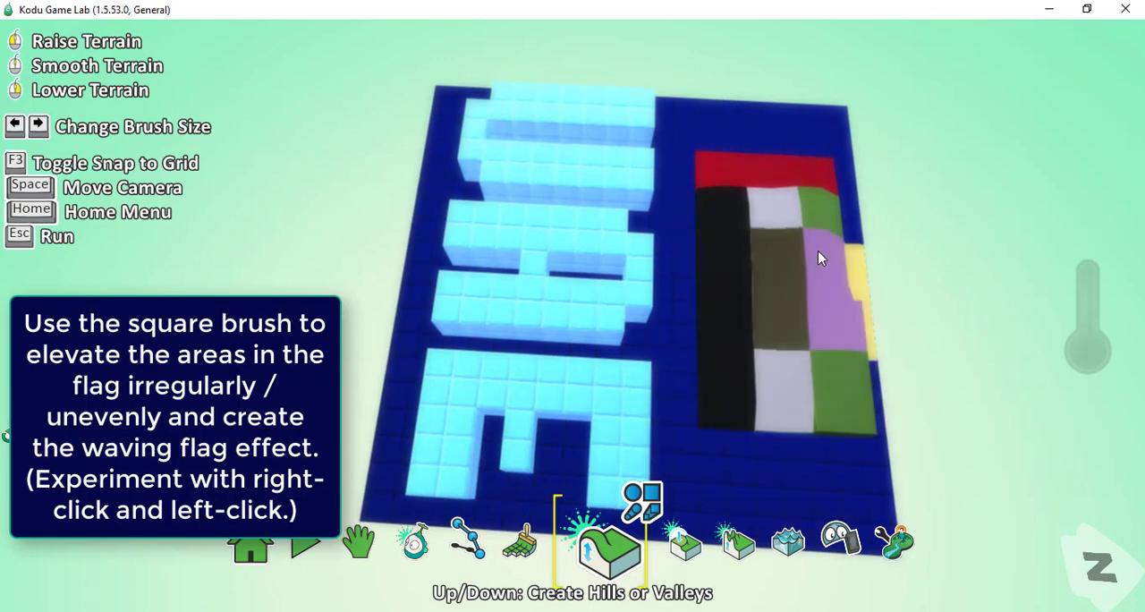
pyautogui.click(815, 245)
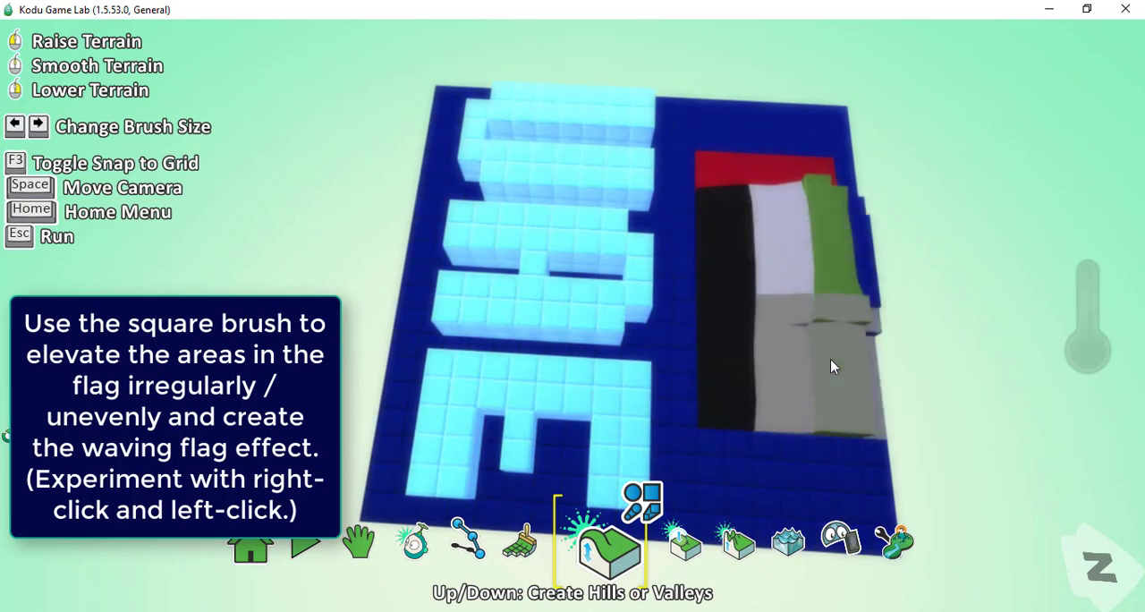
pyautogui.click(830, 358)
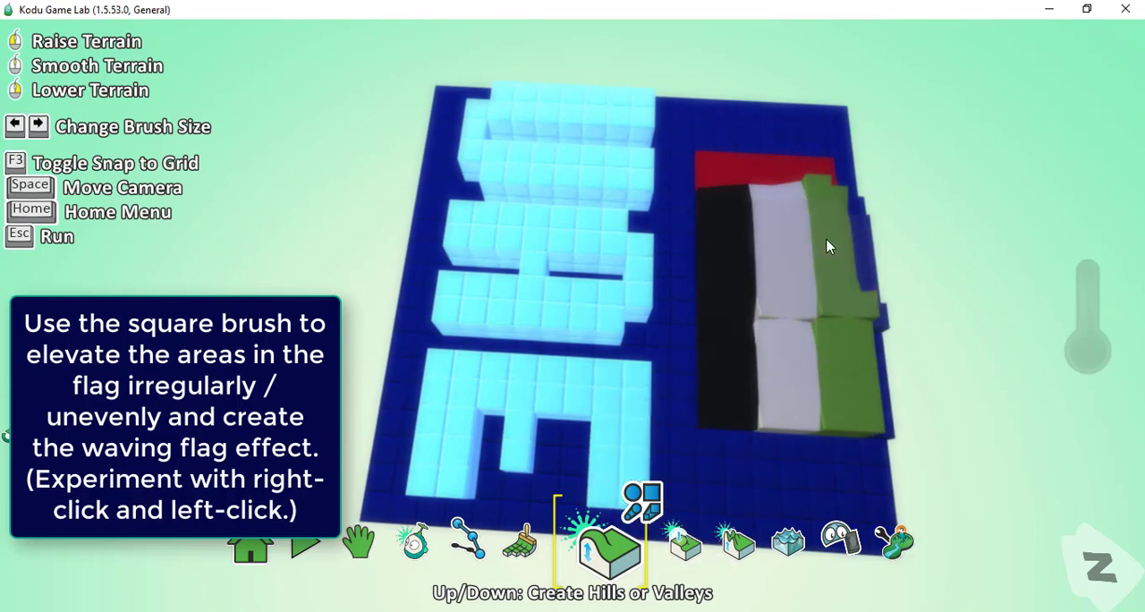
# - Lower sections of the raised green and white stripes to shape gentle waves across the flag
pyautogui.rightClick(825, 247)
pyautogui.rightClick(818, 345)
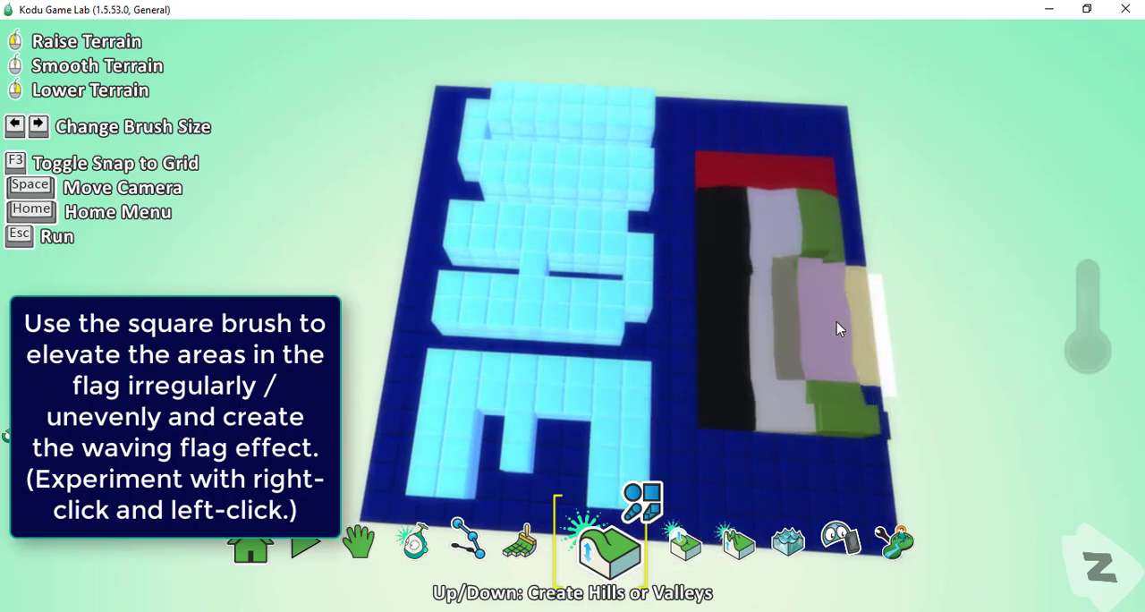
pyautogui.rightClick(836, 326)
pyautogui.rightClick(833, 434)
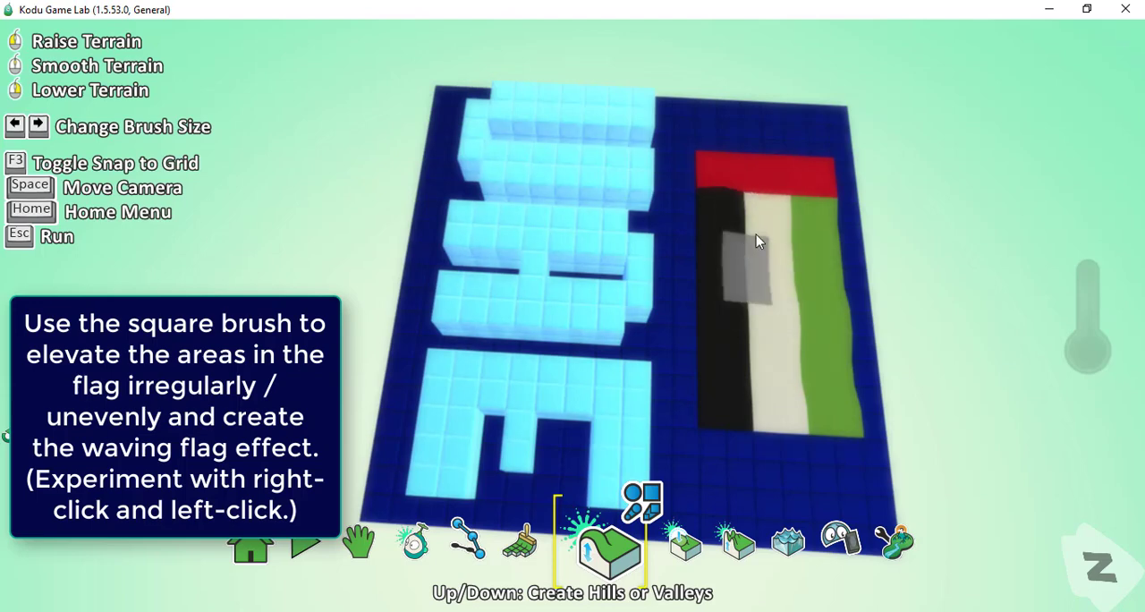
# - Raise the ground edge in front of the UAE letters into blocks of uneven height as a building silhouette
pyautogui.click(356, 558)
pyautogui.moveTo(322, 423); pyautogui.dragTo(613, 505, button='right')
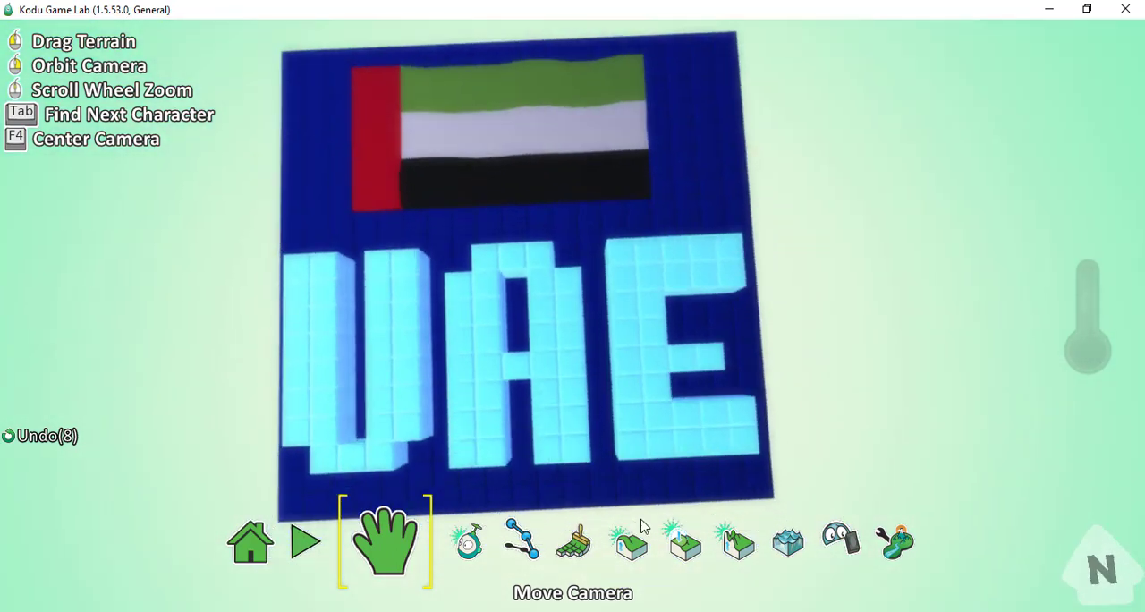
pyautogui.click(630, 541)
pyautogui.moveTo(645, 472); pyautogui.dragTo(640, 434, button='right')
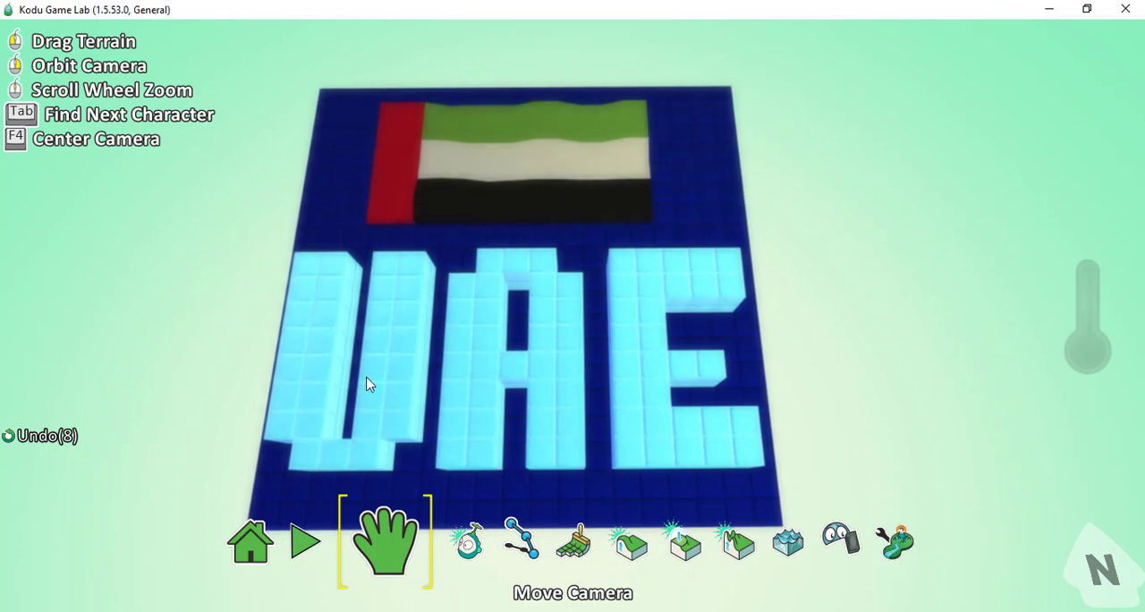
pyautogui.moveTo(256, 353); pyautogui.dragTo(423, 327)
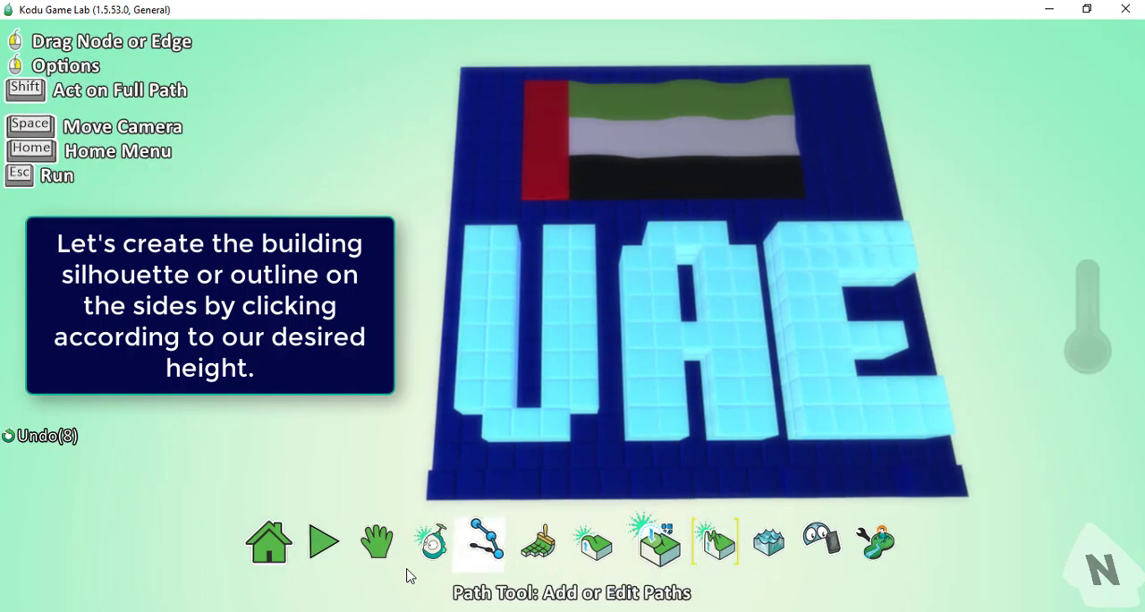
pyautogui.moveTo(489, 506); pyautogui.dragTo(732, 399, button='right')
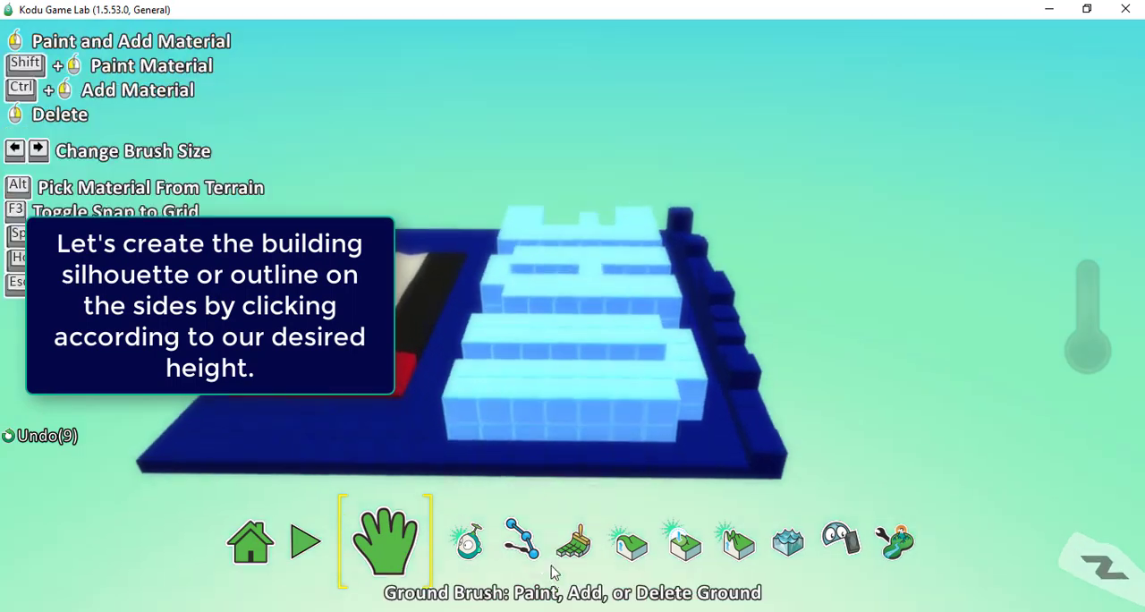
# - Raise the ground edge beside the red band and the letter U into uneven building blocks with the Roughen tool, tallest at the flag-side corner
pyautogui.click(559, 550)
pyautogui.click(385, 541)
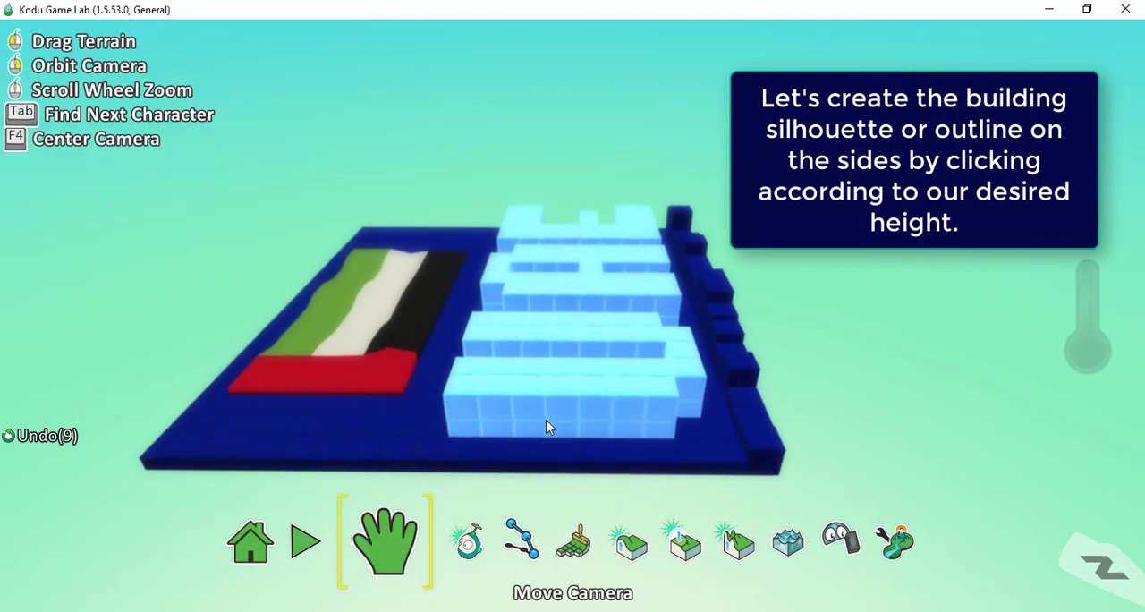
pyautogui.moveTo(546, 420); pyautogui.dragTo(552, 350)
pyautogui.moveTo(552, 379); pyautogui.dragTo(556, 421, button='right')
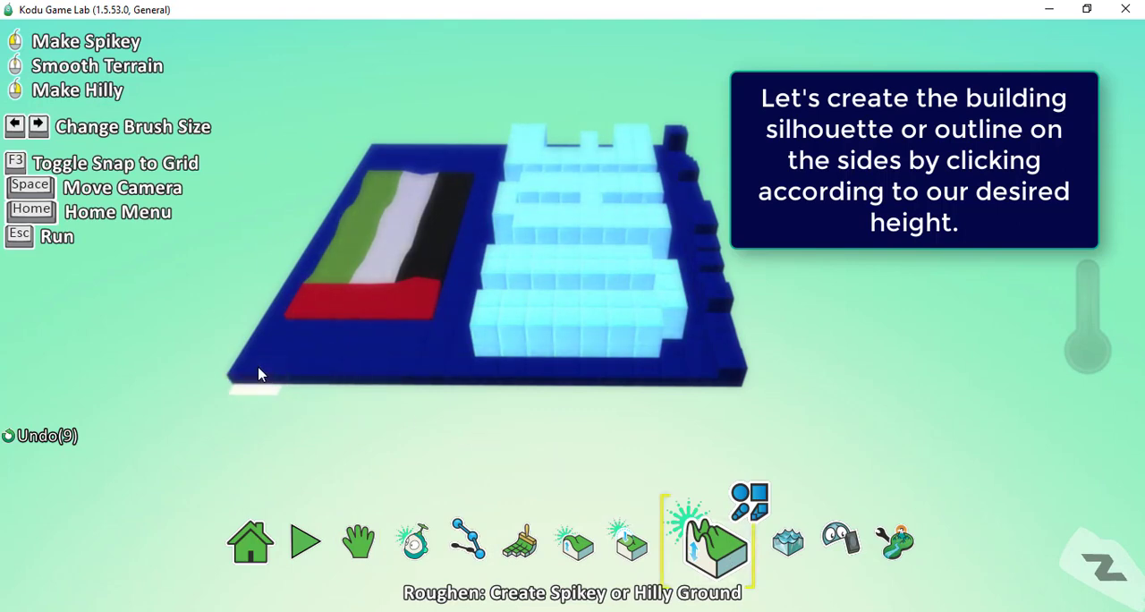
pyautogui.click(290, 377)
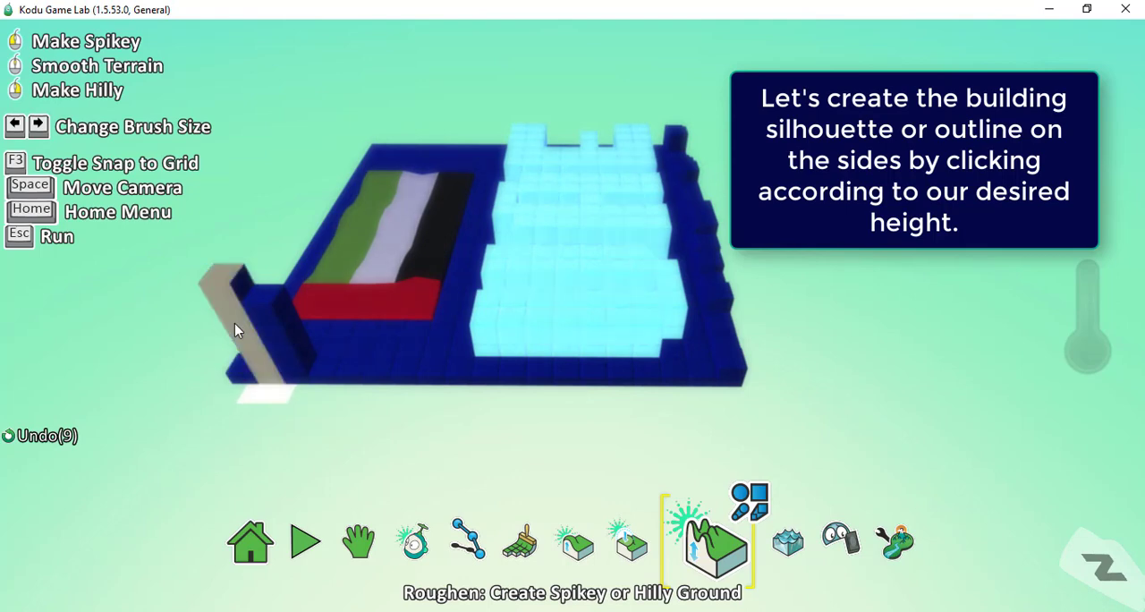
pyautogui.moveTo(284, 380); pyautogui.dragTo(307, 372)
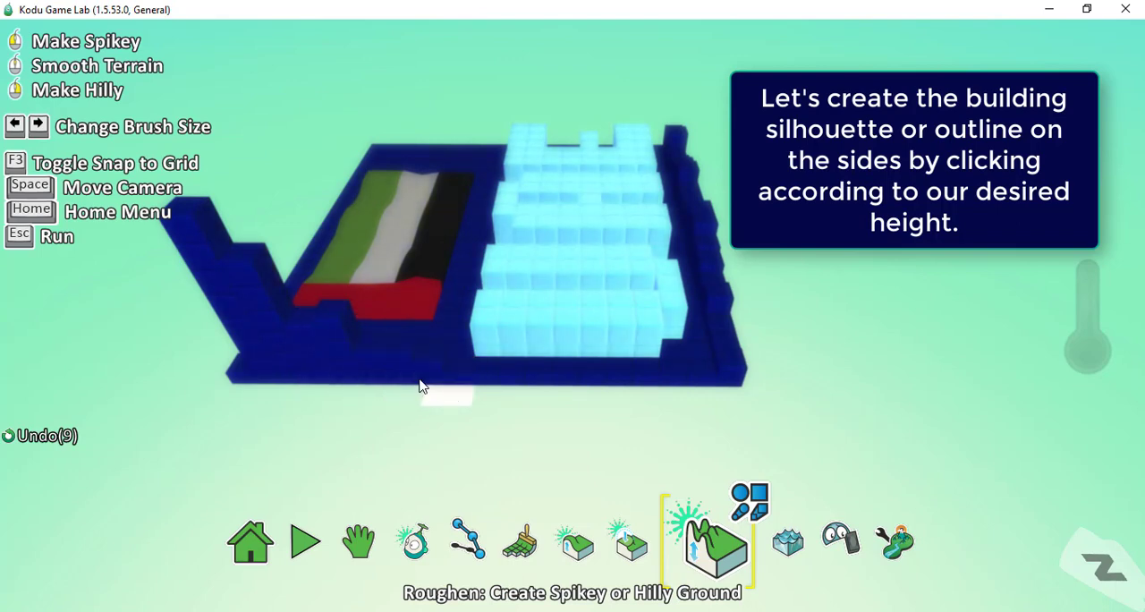
pyautogui.moveTo(423, 385)
pyautogui.mouseDown()
pyautogui.moveTo(345, 353)
pyautogui.moveTo(407, 376)
pyautogui.mouseUp()
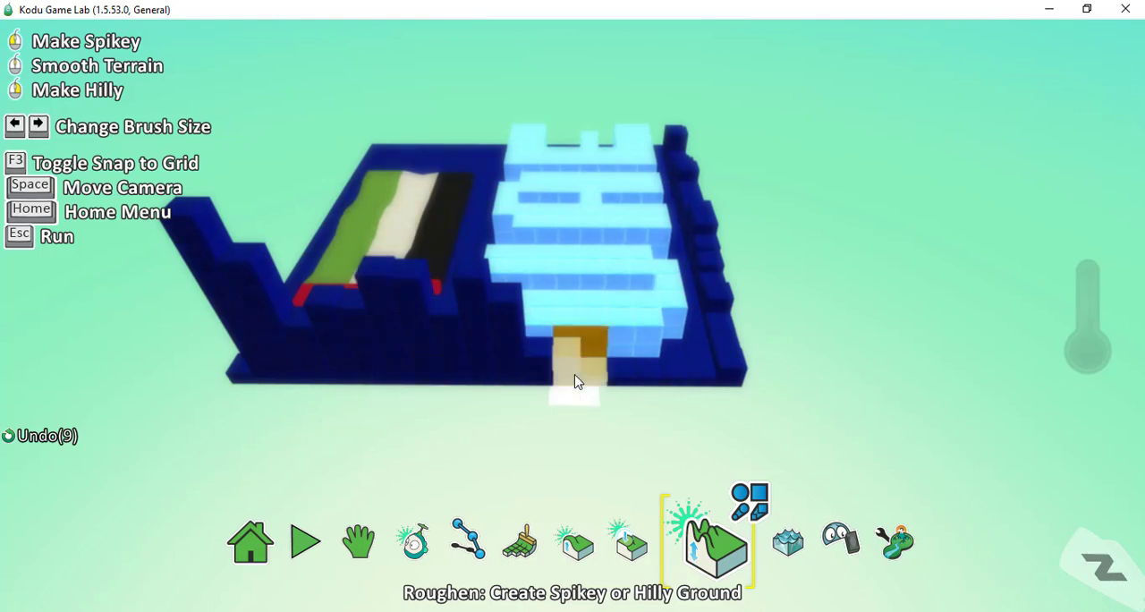
pyautogui.click(576, 382)
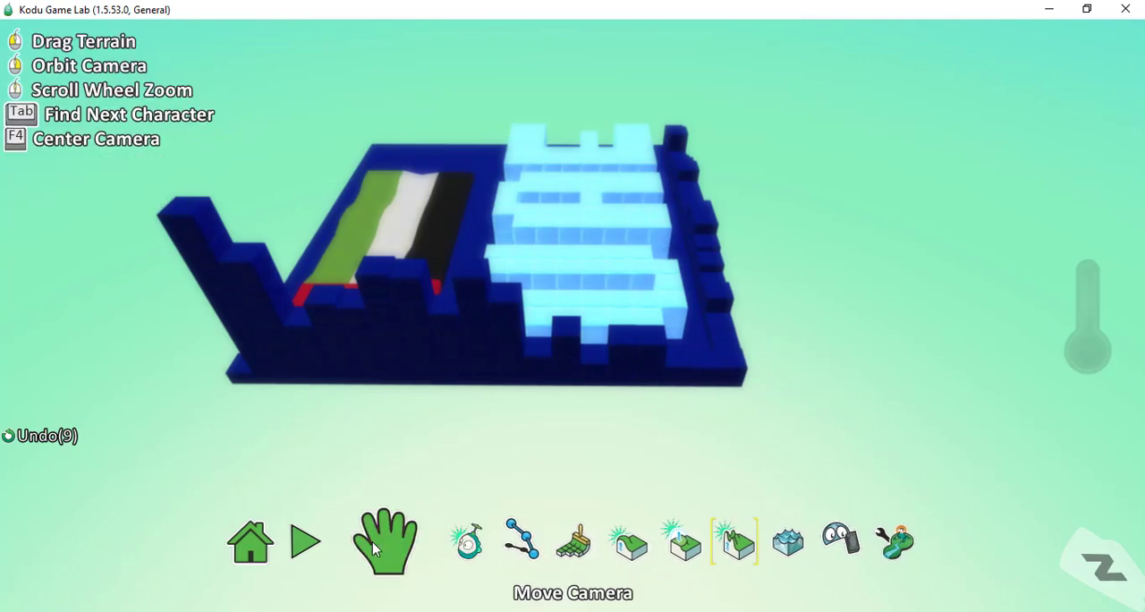
# - Examine the UAE letters, the waving flag and both building silhouettes from several angles and distances
pyautogui.moveTo(776, 373); pyautogui.dragTo(391, 340, button='right')
pyautogui.moveTo(936, 396); pyautogui.dragTo(667, 228)
pyautogui.moveTo(675, 318); pyautogui.dragTo(778, 242, button='right')
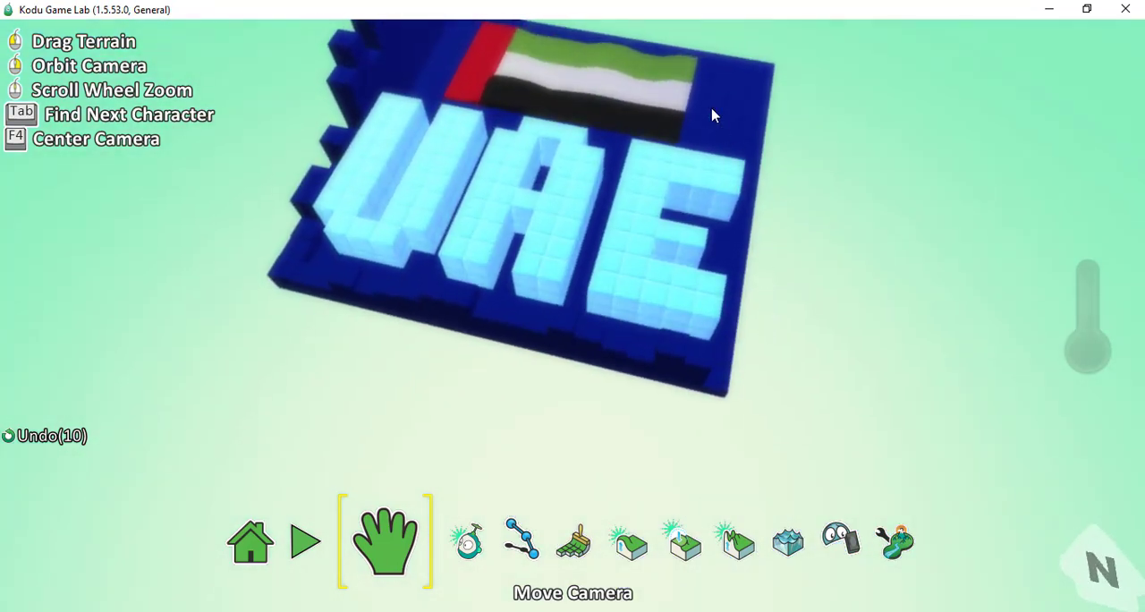
pyautogui.moveTo(698, 194); pyautogui.dragTo(672, 185, button='right')
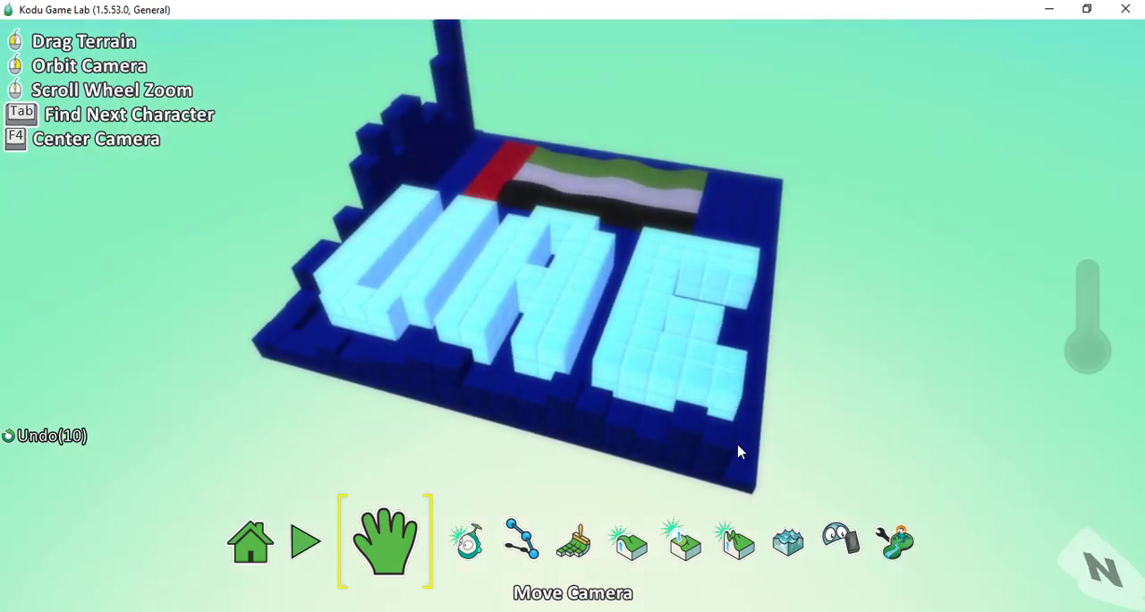
pyautogui.moveTo(674, 444); pyautogui.dragTo(611, 353, button='right')
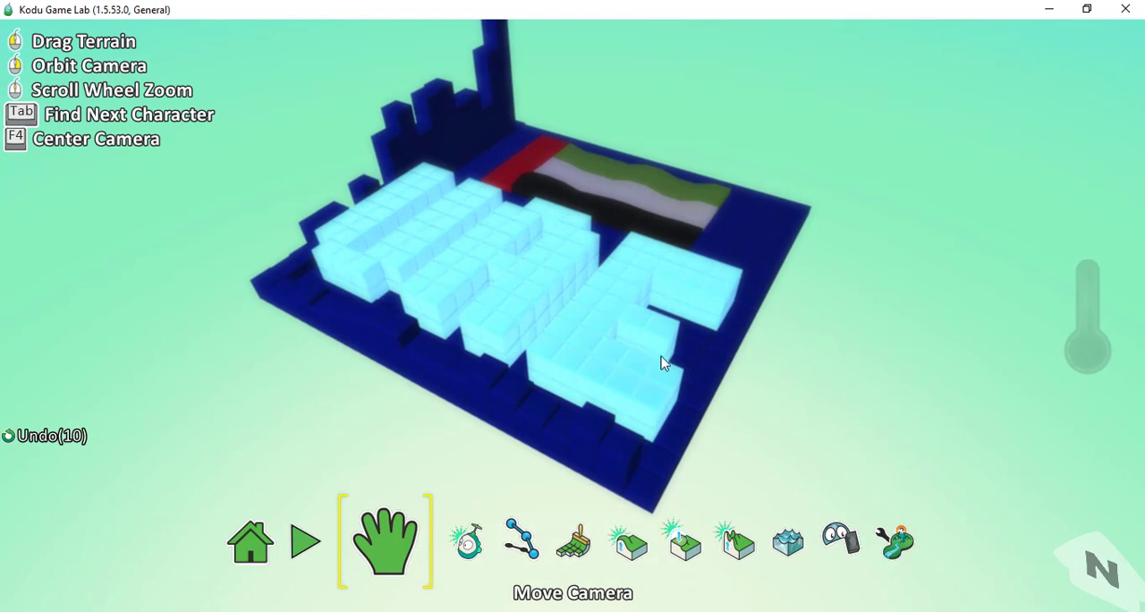
pyautogui.moveTo(468, 388); pyautogui.dragTo(563, 322)
pyautogui.moveTo(569, 356); pyautogui.dragTo(603, 236, button='right')
pyautogui.scroll(5, 623, 287)
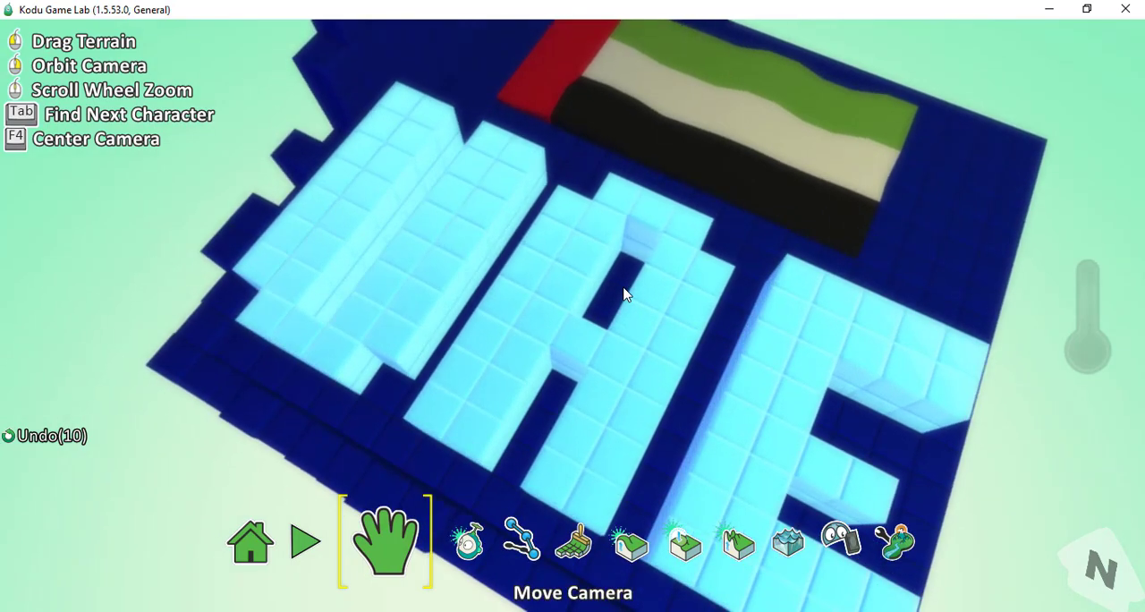
pyautogui.scroll(-5, 624, 286)
pyautogui.scroll(3, 624, 286)
pyautogui.moveTo(633, 288); pyautogui.dragTo(624, 349, button='right')
pyautogui.moveTo(634, 269); pyautogui.dragTo(510, 344, button='right')
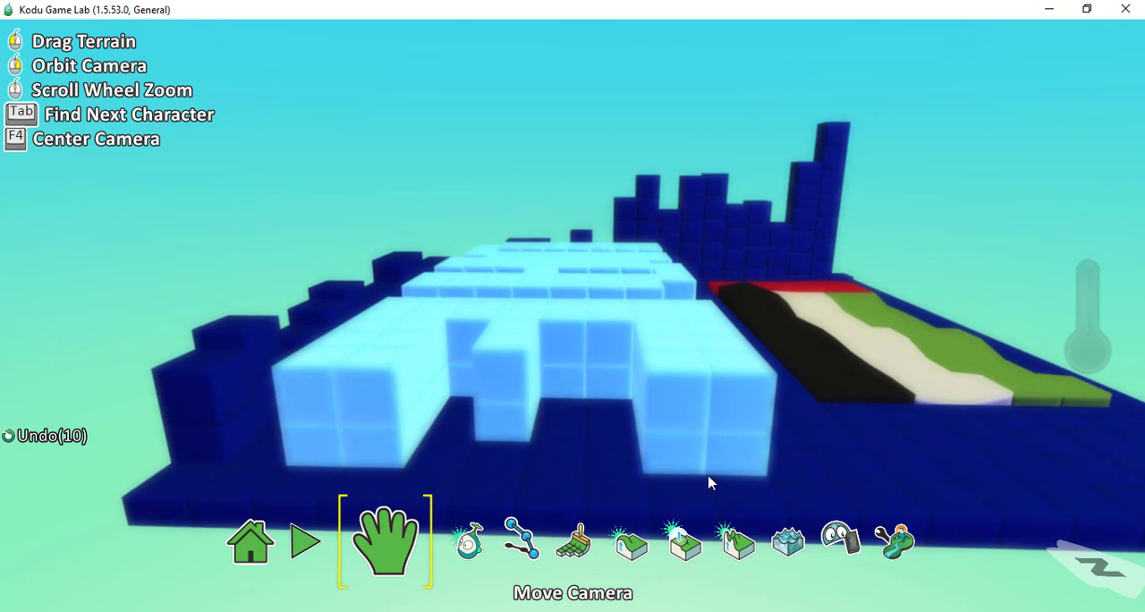
pyautogui.scroll(-5, 709, 483)
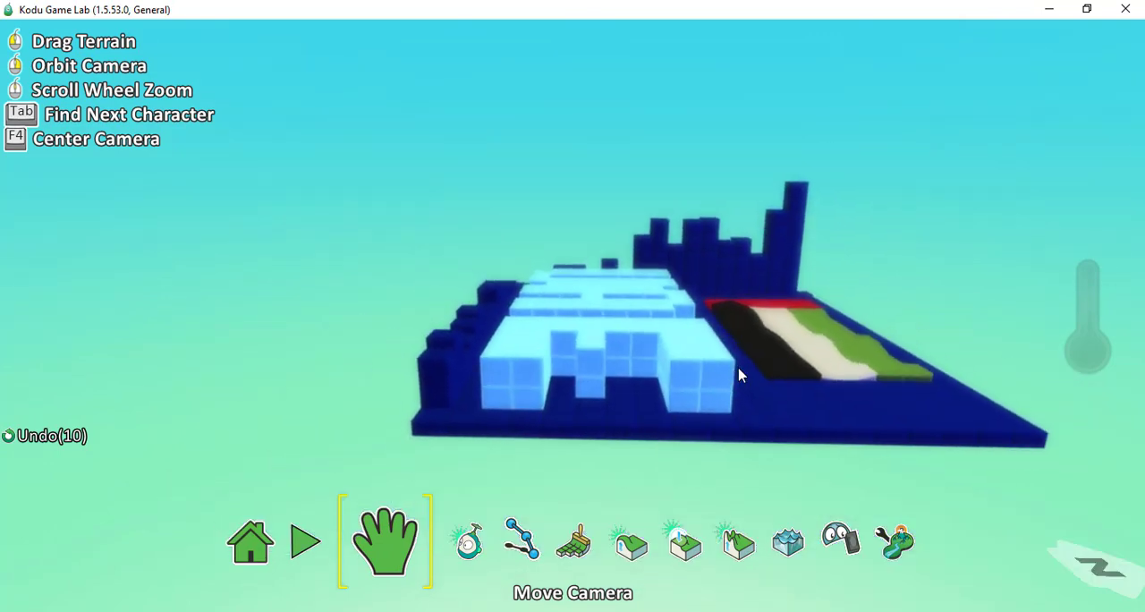
pyautogui.moveTo(404, 373); pyautogui.dragTo(537, 399, button='right')
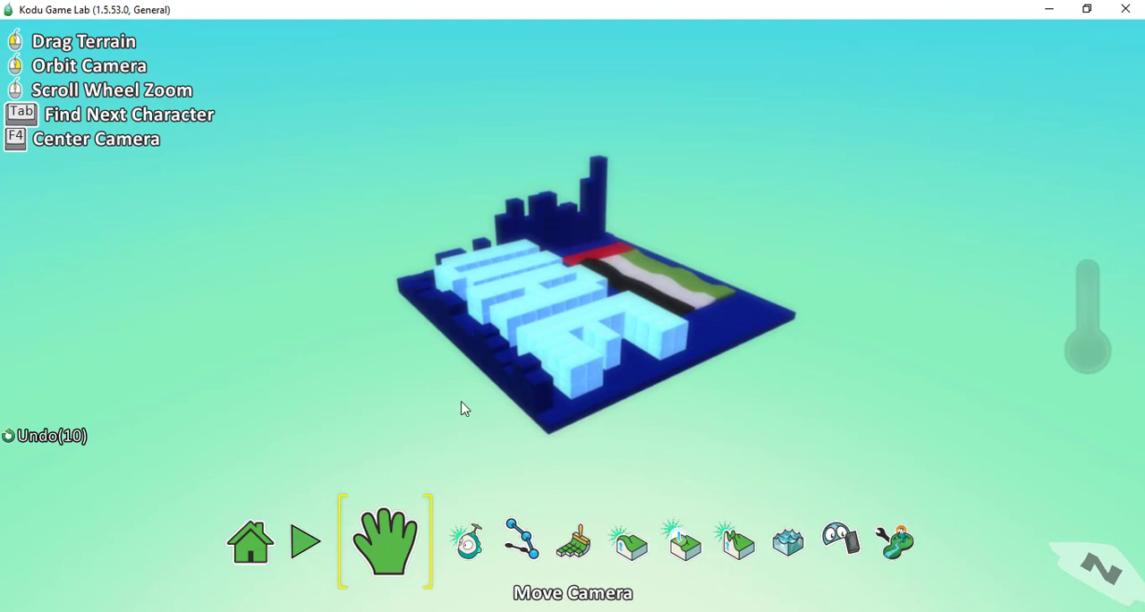
# - Save the world under its existing name The UAE Flag, version 00, overwriting the existing file
pyautogui.click(265, 560)
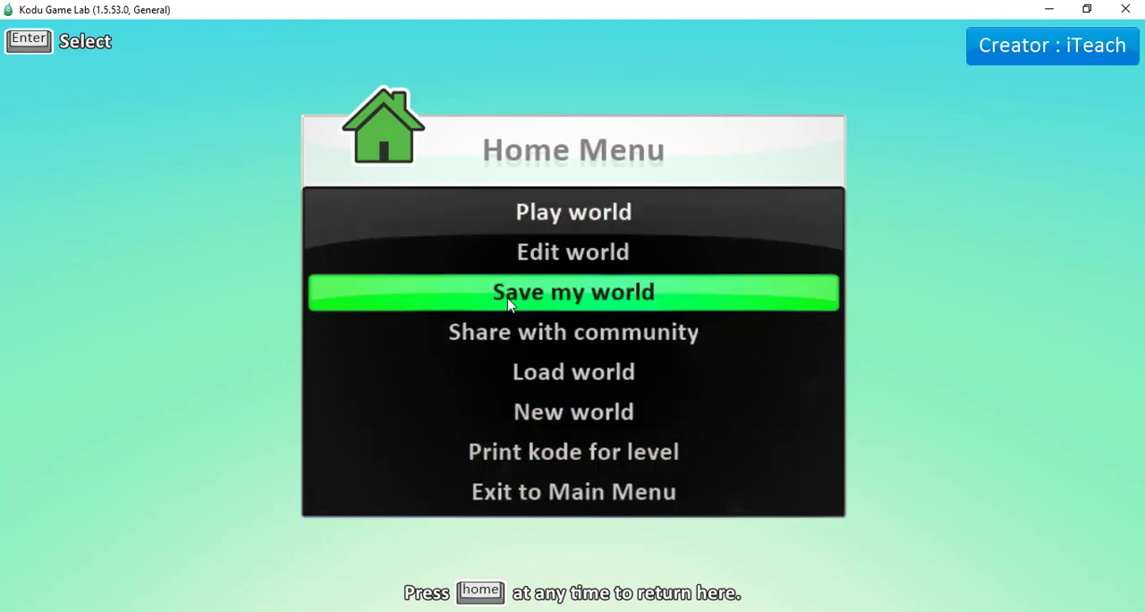
pyautogui.click(574, 293)
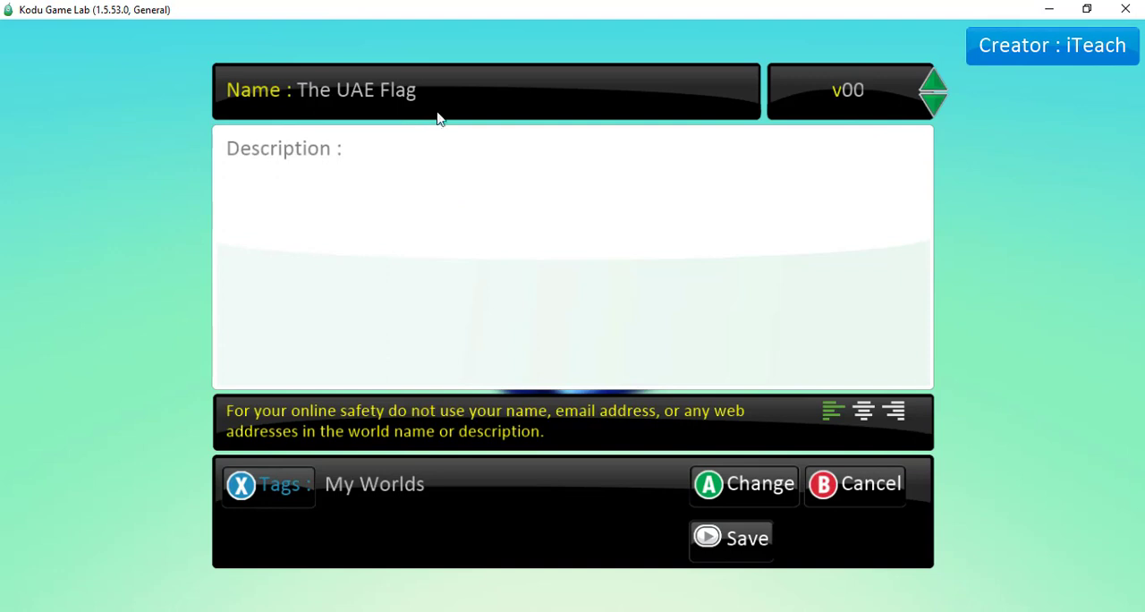
pyautogui.click(727, 540)
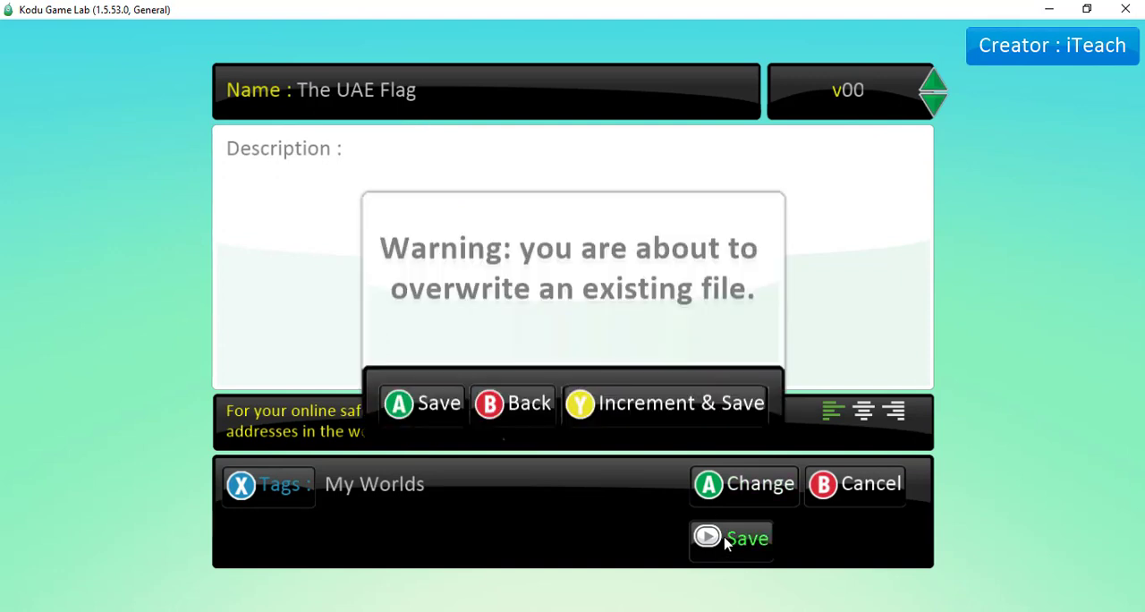
pyautogui.click(429, 411)
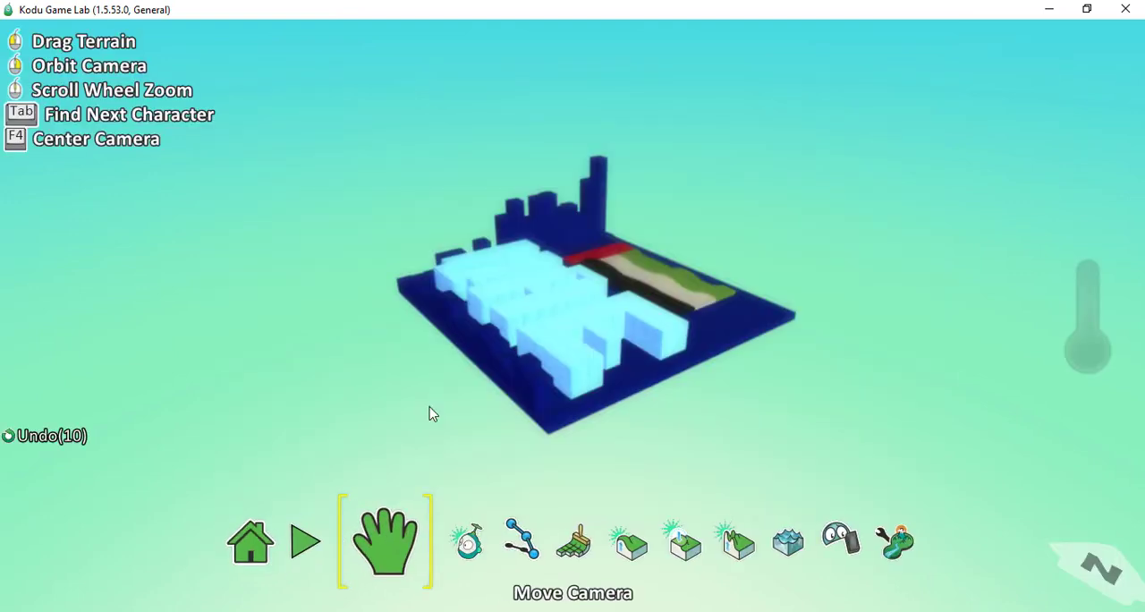
# - Exit the saved world to the main menu
pyautogui.moveTo(531, 443); pyautogui.dragTo(538, 462, button='right')
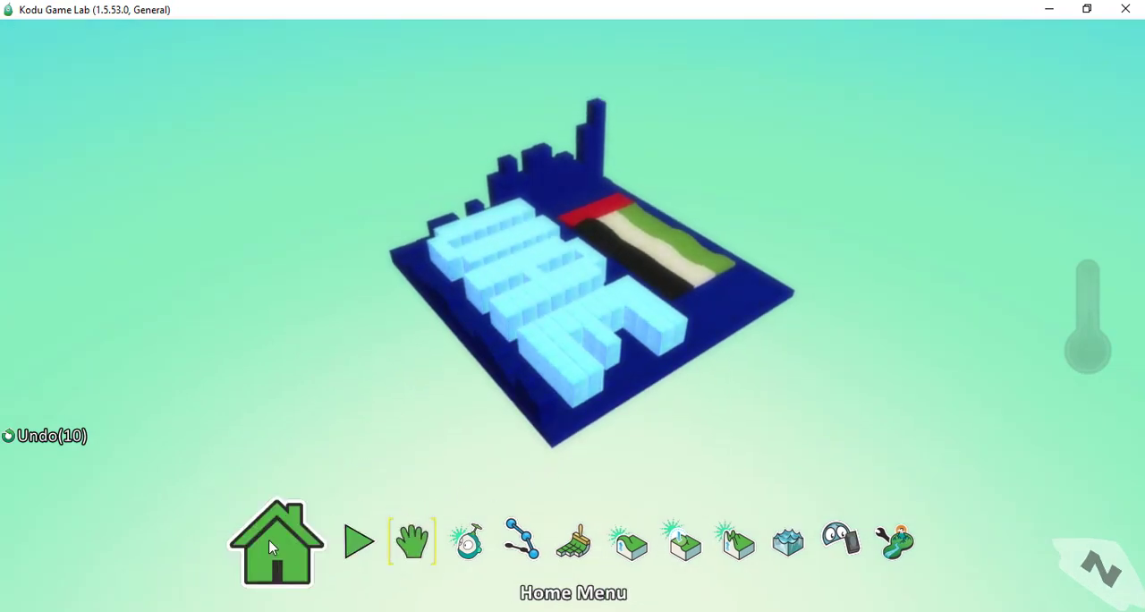
pyautogui.click(273, 548)
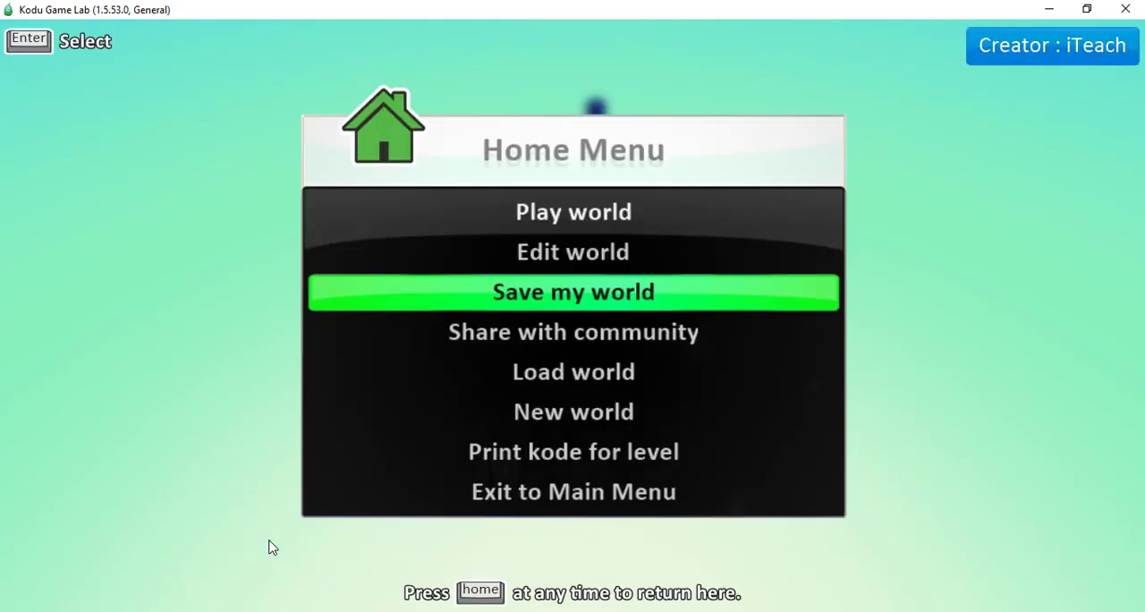
pyautogui.click(551, 499)
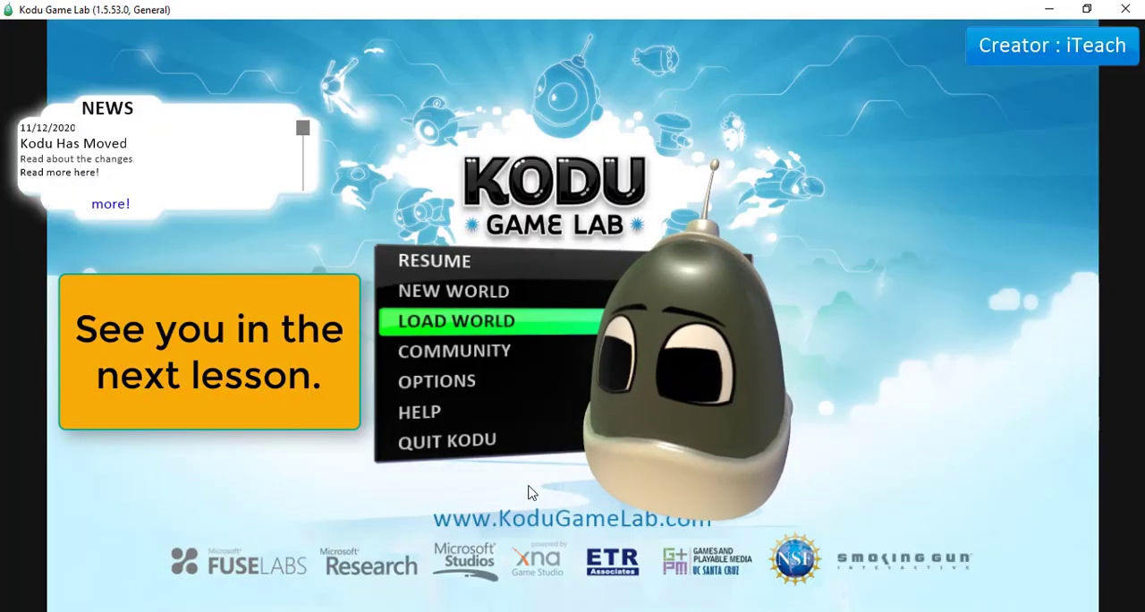